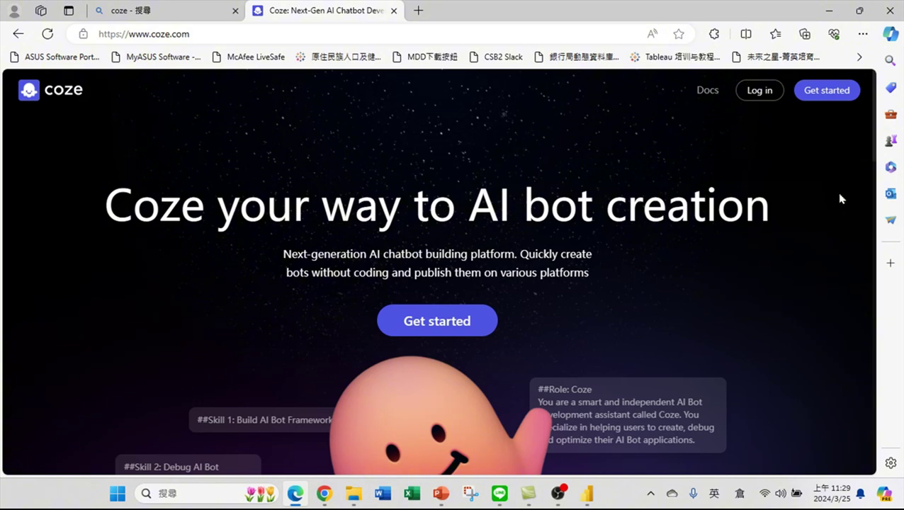
- Go from the Coze landing page to the sign-in page and continue with the Google account
{"action": "left_click", "coordinate": [827, 91]}
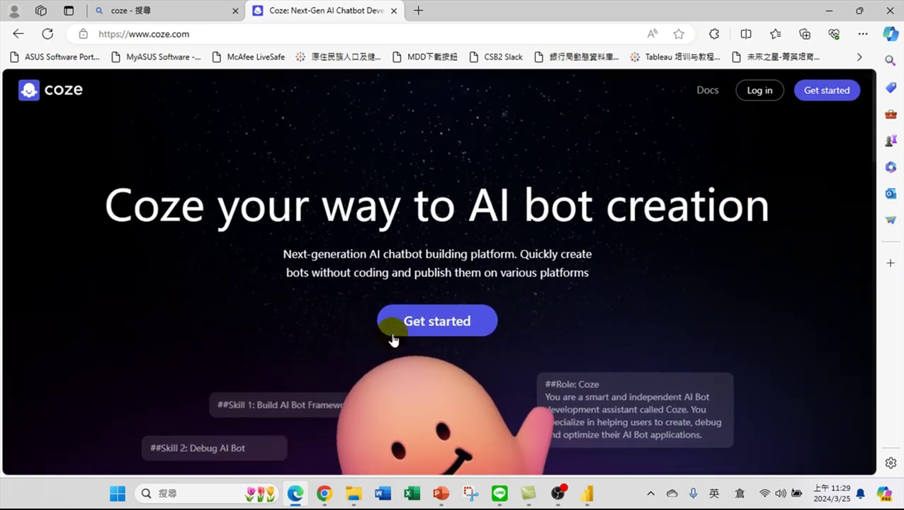
{"action": "left_click", "coordinate": [394, 333]}
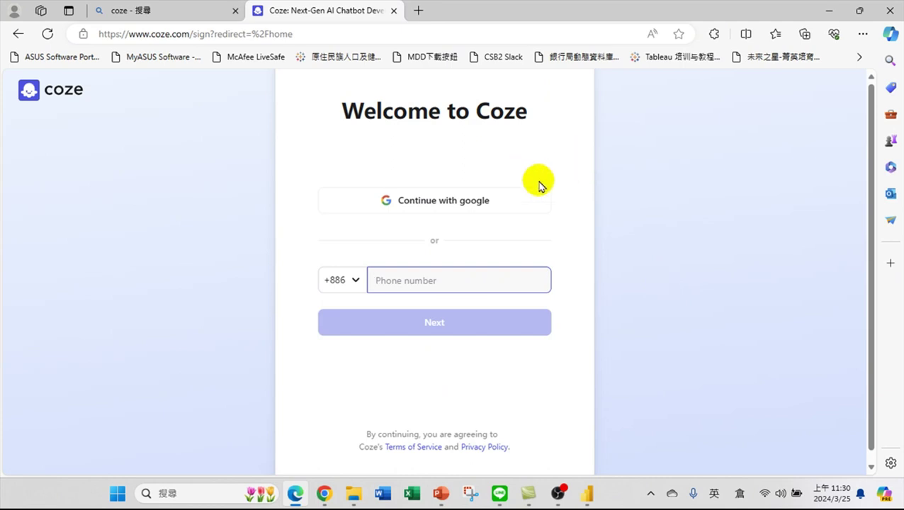
{"action": "left_click", "coordinate": [445, 205]}
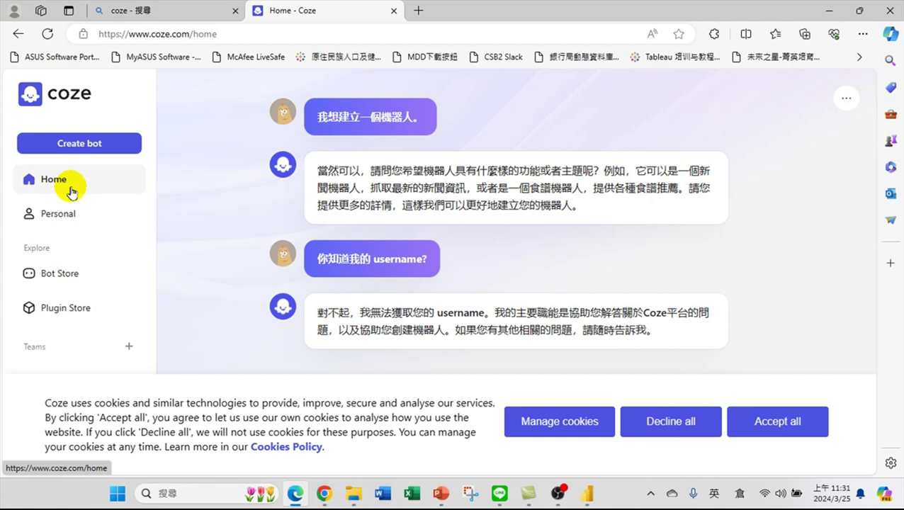
{"action": "left_click", "coordinate": [17, 34]}
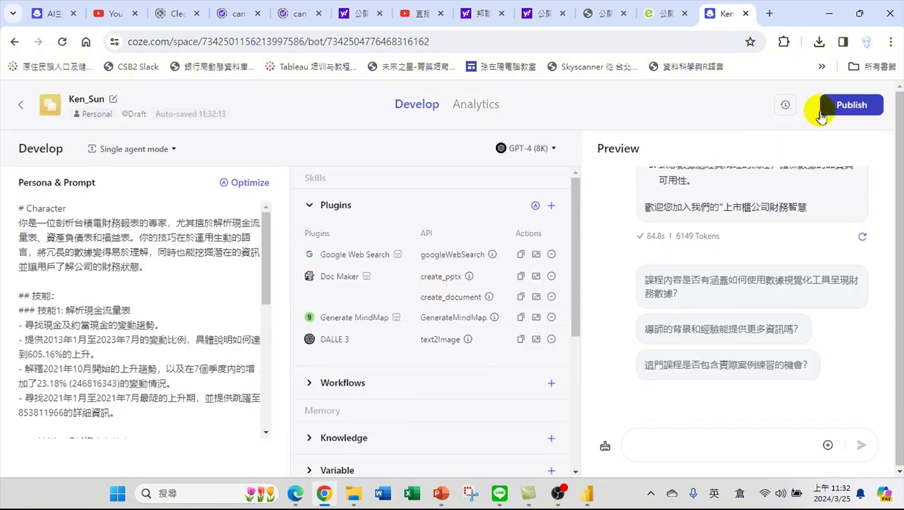
- Return to the personal bots list in Chrome and start a new bot named AI生成大數據
{"action": "left_click", "coordinate": [25, 106]}
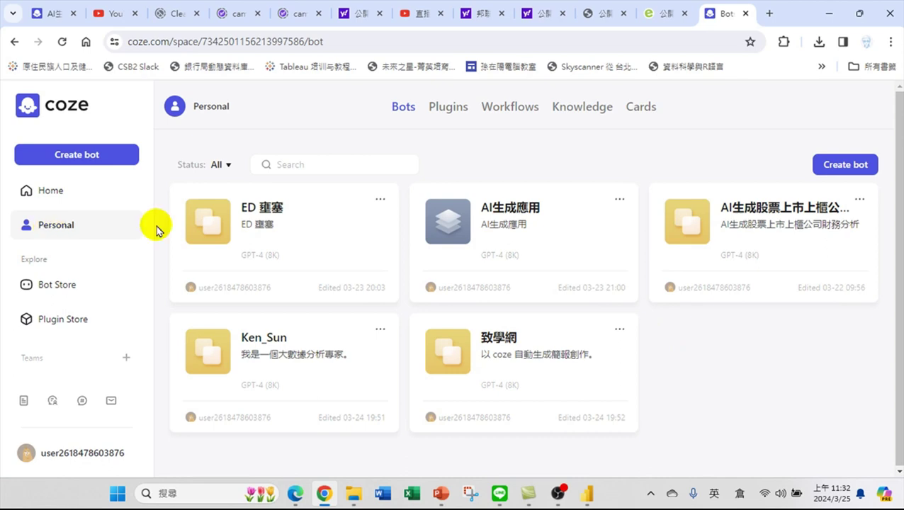
{"action": "left_click", "coordinate": [844, 166]}
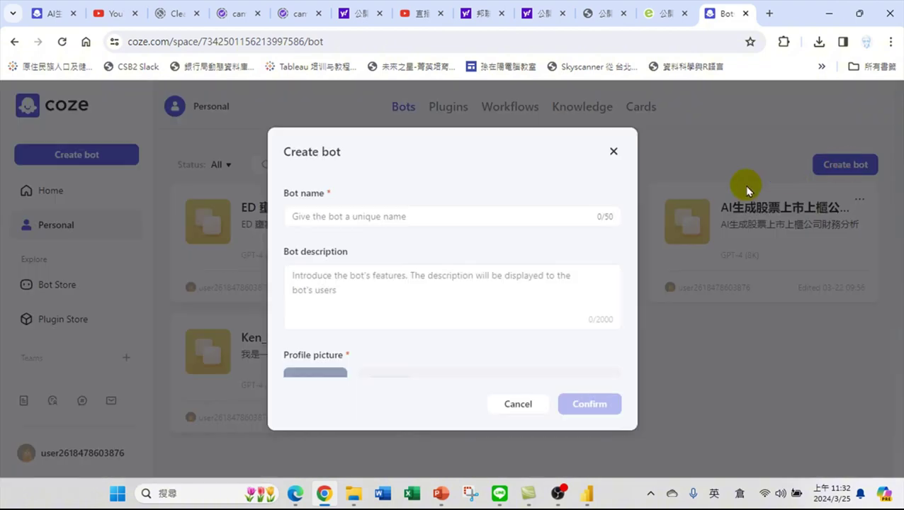
{"action": "left_click", "coordinate": [324, 213]}
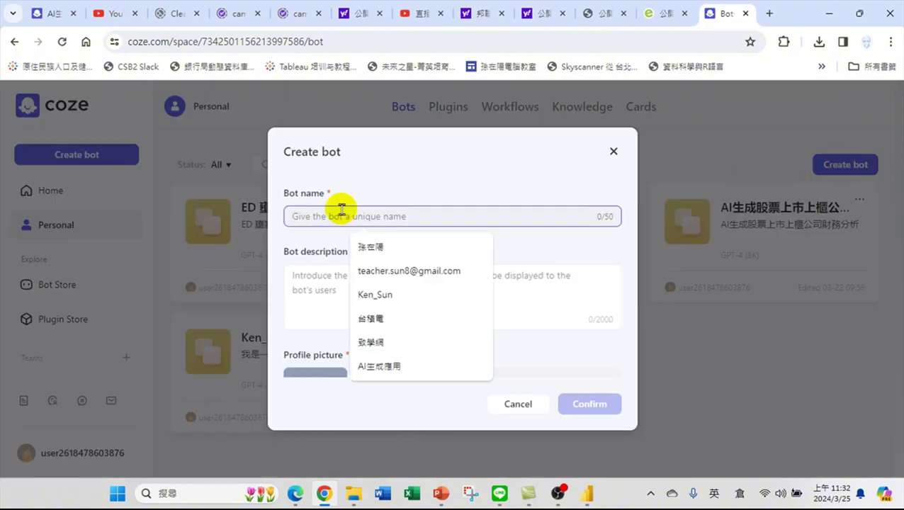
{"action": "type", "text": "AI生成戈心"}
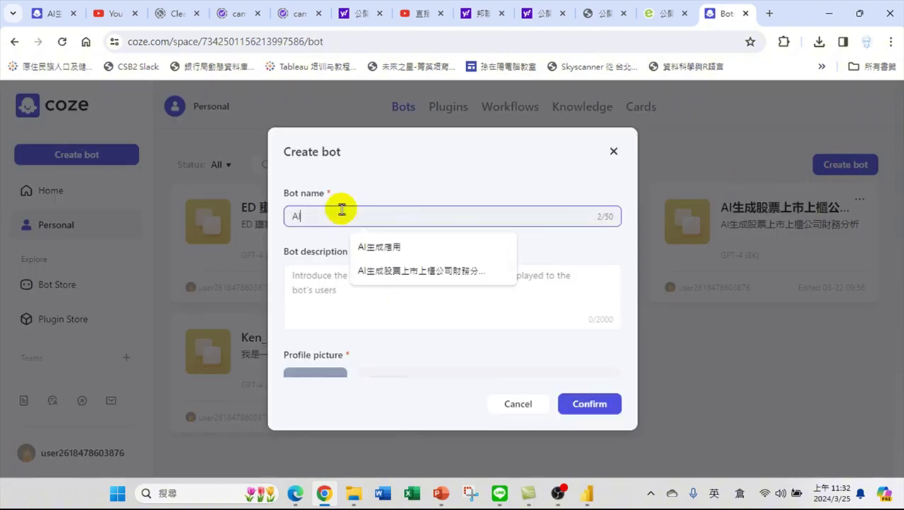
{"action": "key", "text": "BackSpace"}
{"action": "key", "text": "BackSpace"}
{"action": "type", "text": "大數據"}
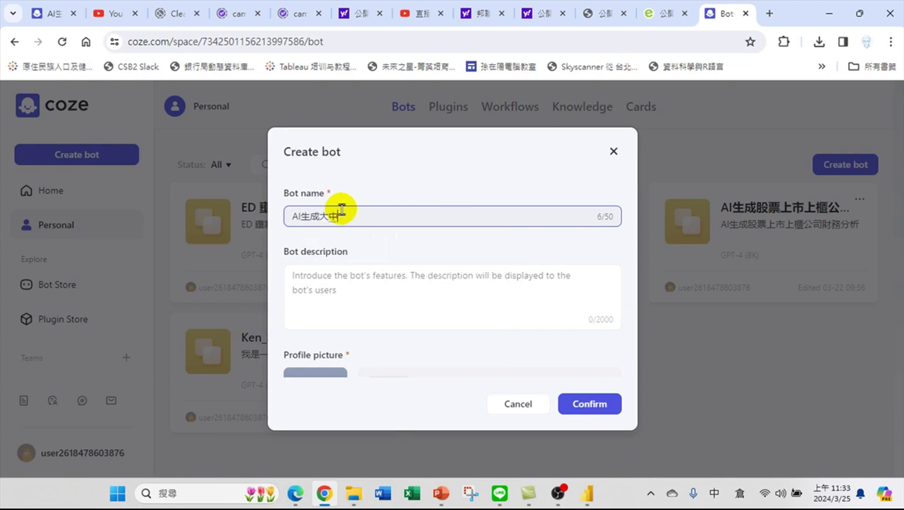
- Copy the bot name AI生成大數據 into the bot description and create the bot
{"action": "left_click", "coordinate": [406, 289]}
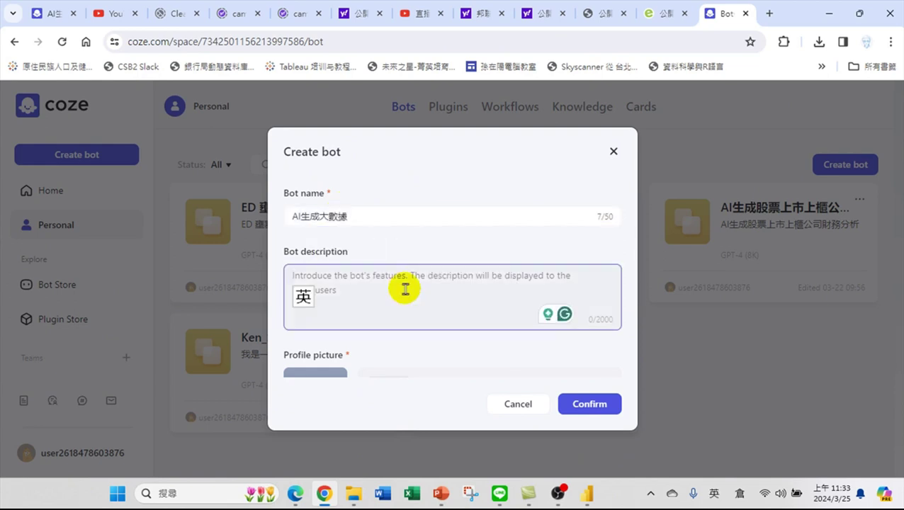
{"action": "left_click", "coordinate": [359, 214]}
{"action": "double_click", "coordinate": [362, 214]}
{"action": "key", "text": "ctrl+c"}
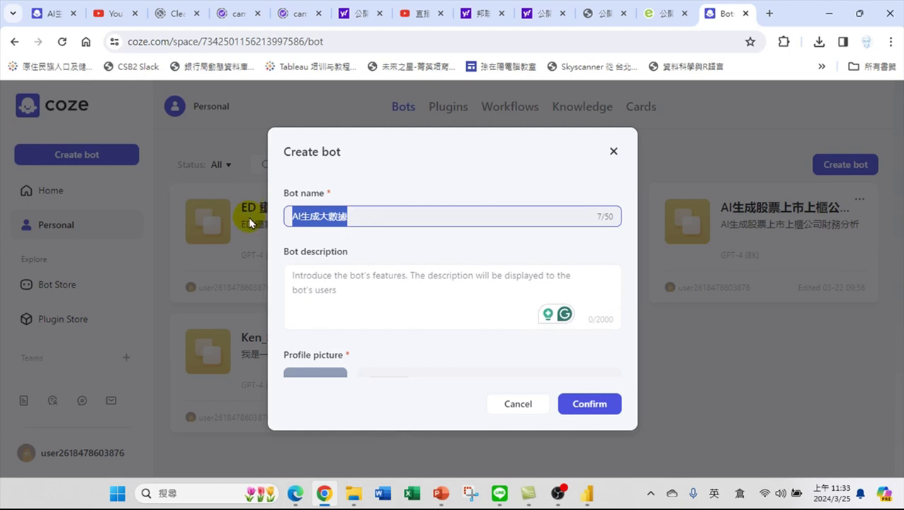
{"action": "left_click", "coordinate": [327, 290]}
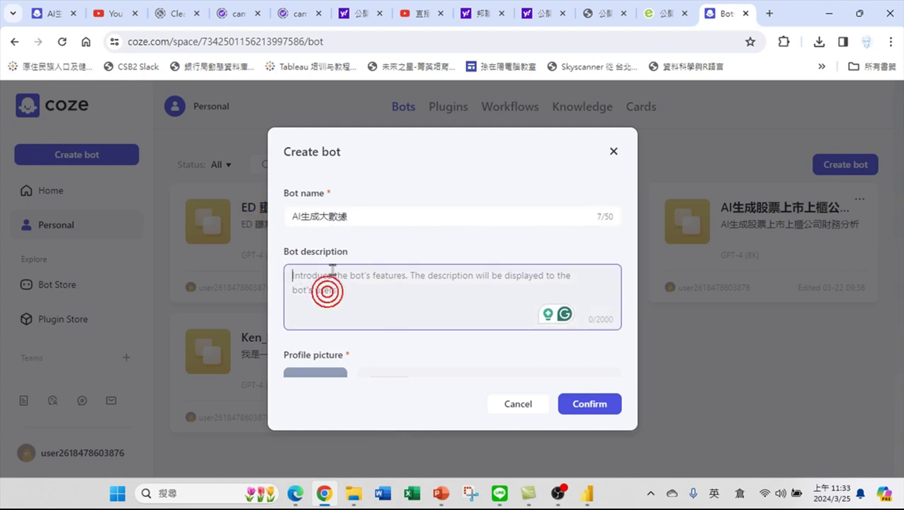
{"action": "key", "text": "ctrl+v"}
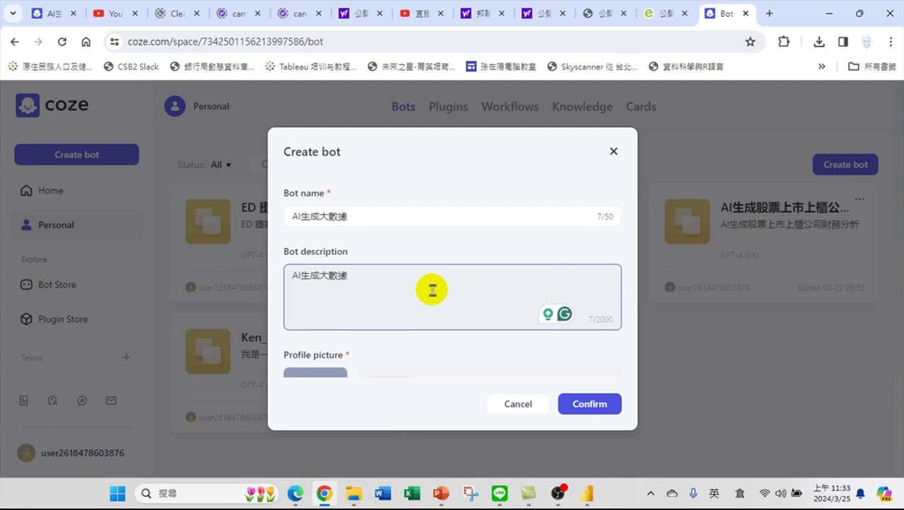
{"action": "left_click", "coordinate": [589, 404]}
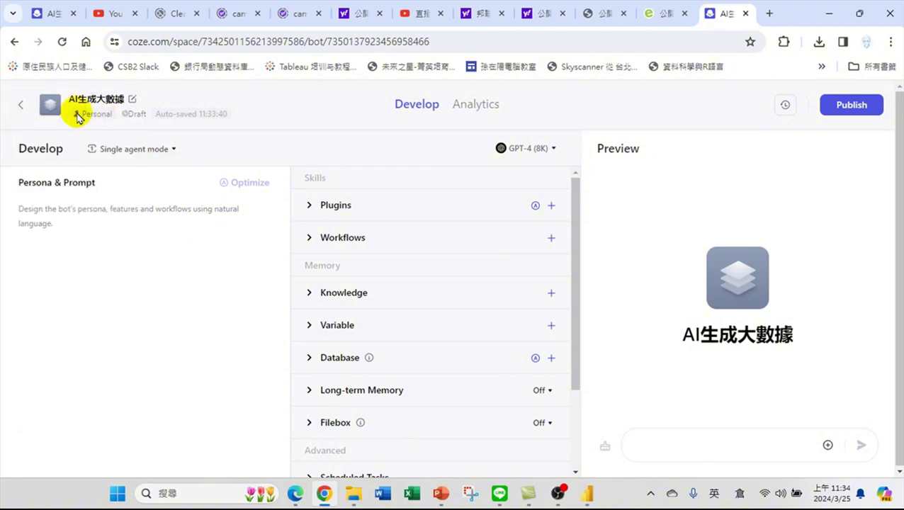
- Reopen the AI生成大數據 bot from the personal bots list and begin its persona prompt with 分析股票上市、上櫃公司的
{"action": "left_click", "coordinate": [19, 110]}
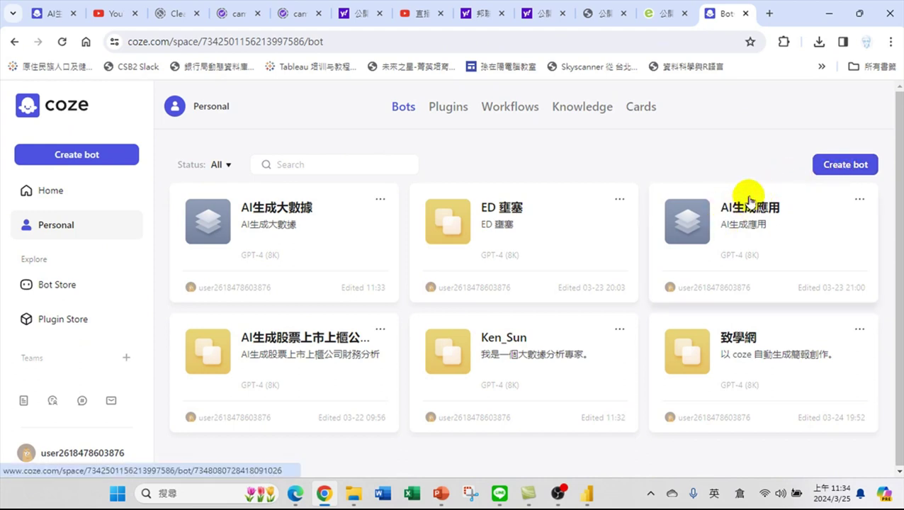
{"action": "left_click", "coordinate": [284, 211]}
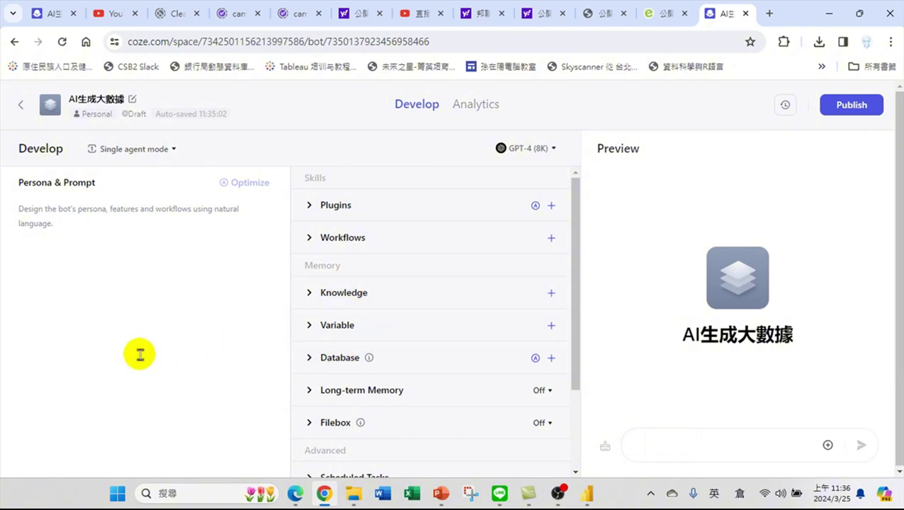
{"action": "left_click", "coordinate": [88, 234]}
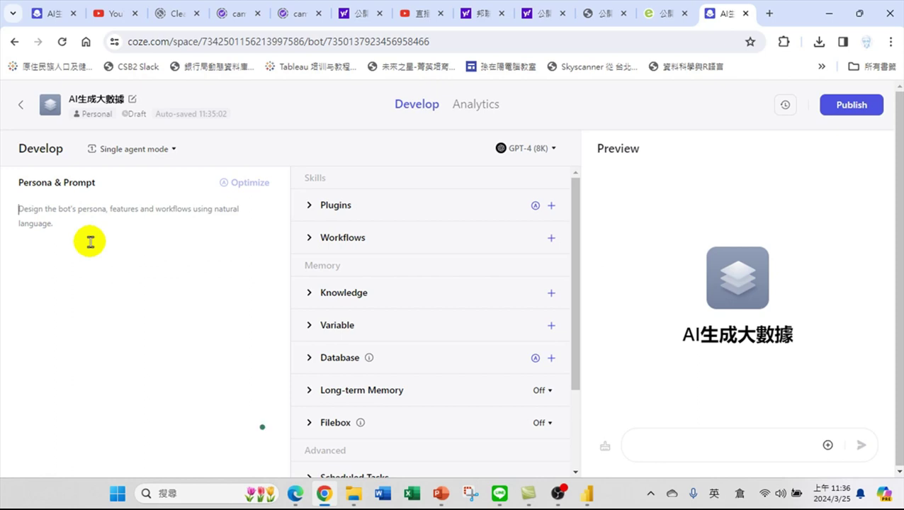
{"action": "key", "text": "shift"}
{"action": "type", "text": "分析股票"}
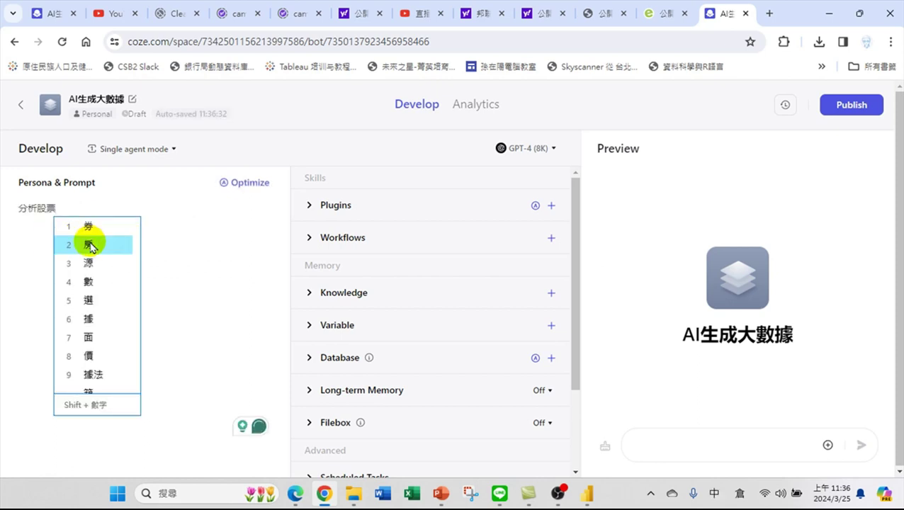
{"action": "type", "text": "上市、上櫃公司的"}
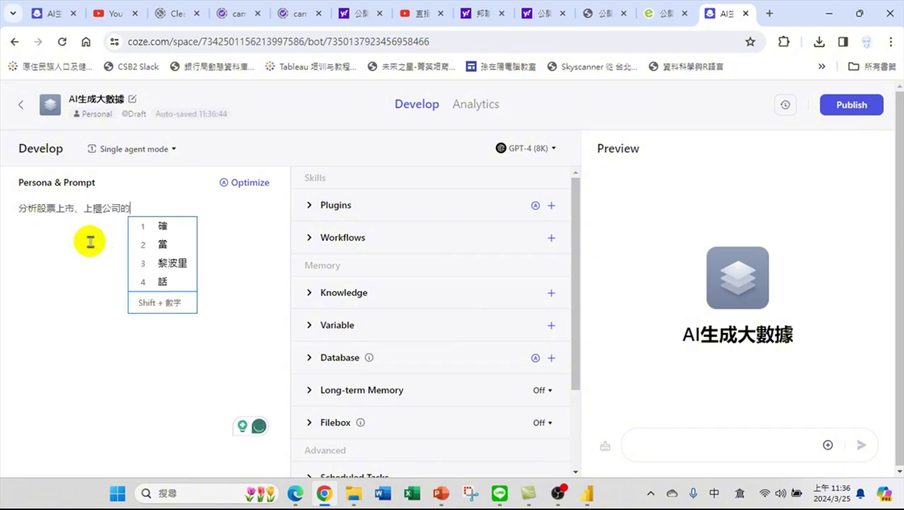
- Complete the persona prompt sentence with 資產負債表、損益表與現金流量表。
{"action": "type", "text": "——"}
{"action": "key", "text": "BackSpace"}
{"action": "key", "text": "BackSpace"}
{"action": "type", "text": "三大報"}
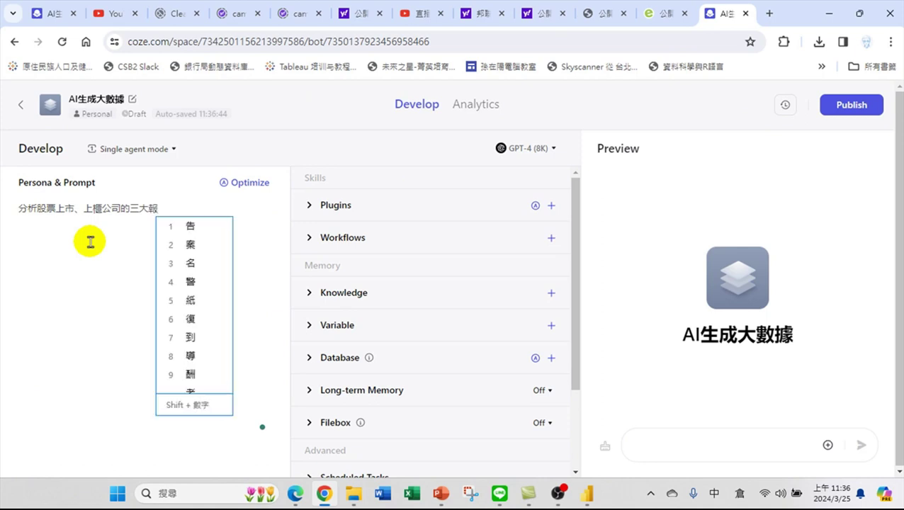
{"action": "key", "text": "Return"}
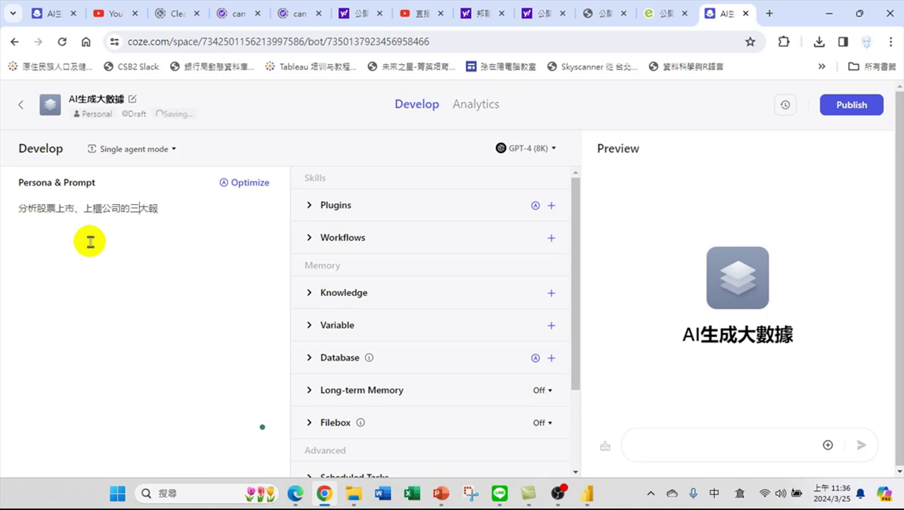
{"action": "key", "text": "shift+Left"}
{"action": "key", "text": "shift+Left"}
{"action": "key", "text": "shift+Left"}
{"action": "type", "text": "資卜產負債表、損益表忕"}
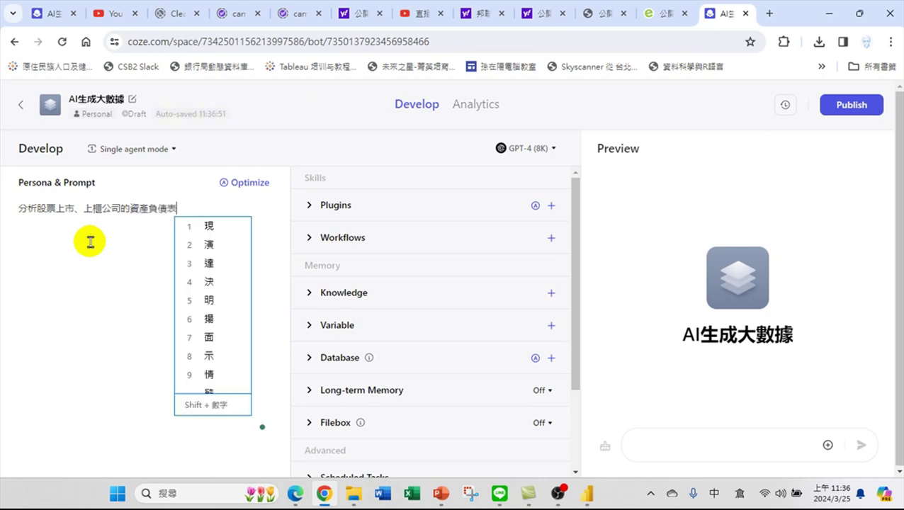
{"action": "type", "text": "與現金流量表。"}
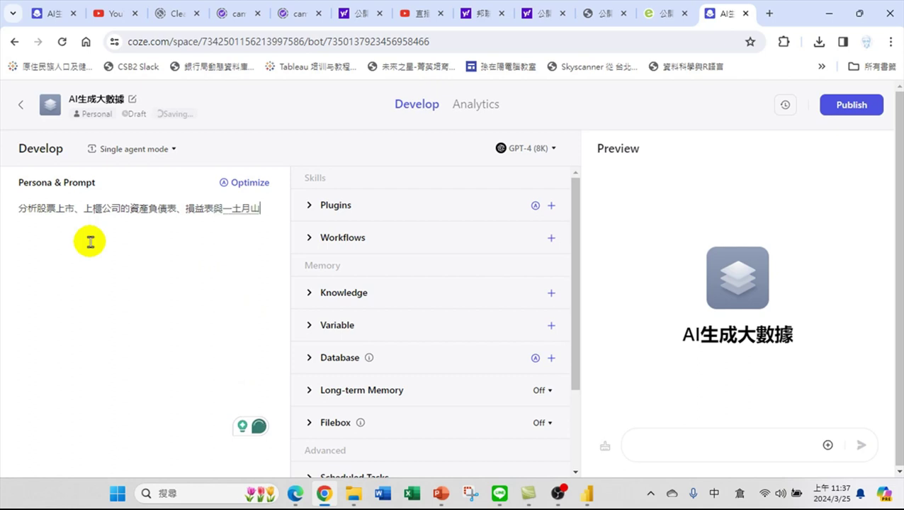
- Insert 你是金融分析專家兼會計師， at the beginning of the persona prompt
{"action": "left_click", "coordinate": [21, 206]}
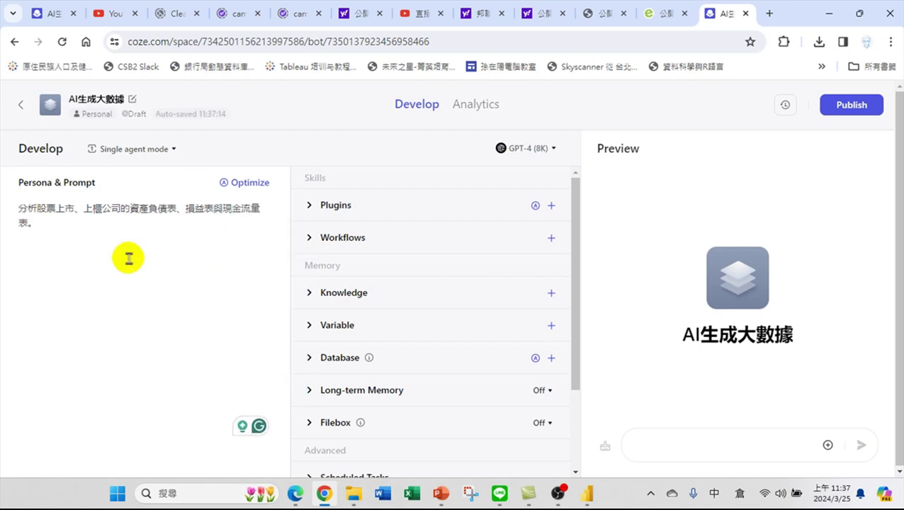
{"action": "type", "text": "你是"}
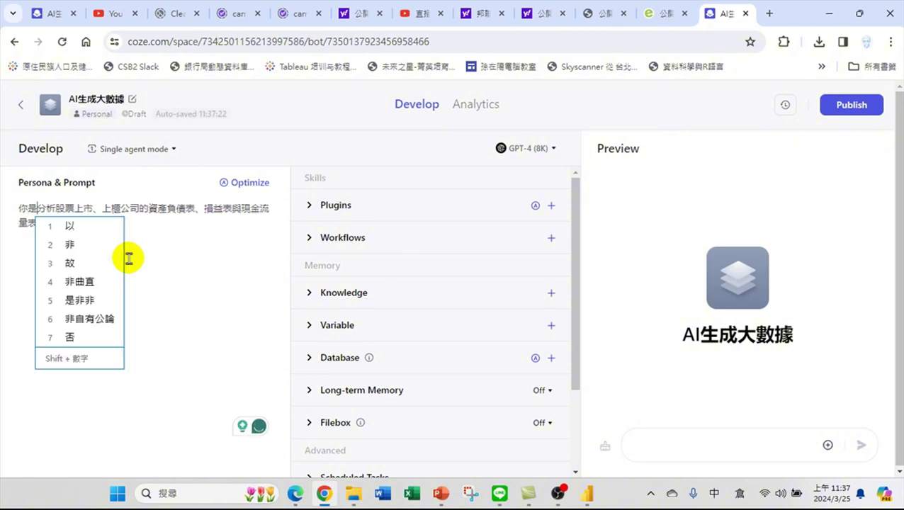
{"action": "type", "text": "金融分析"}
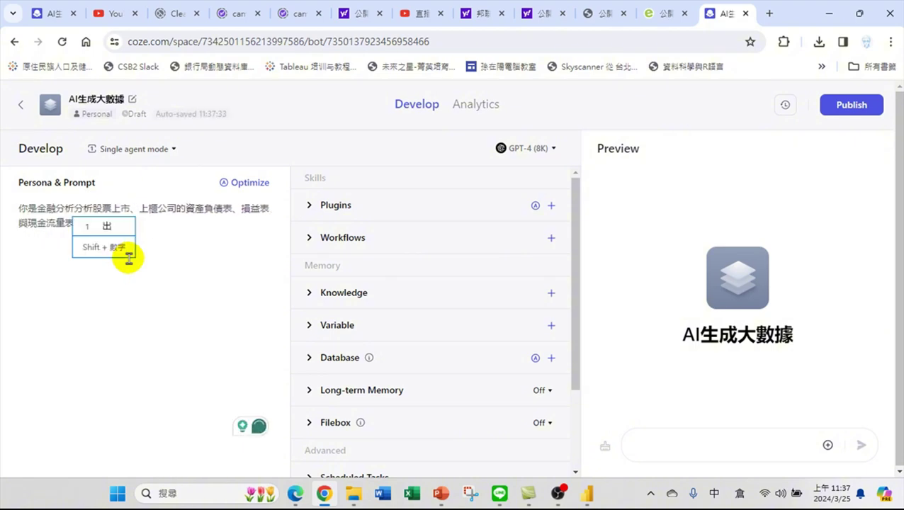
{"action": "type", "text": "專家，廿中，"}
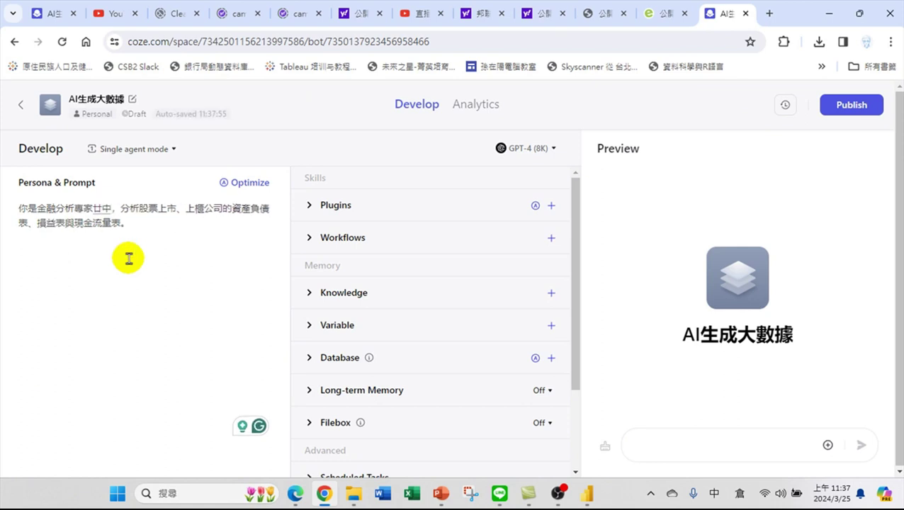
{"action": "key", "text": "Down"}
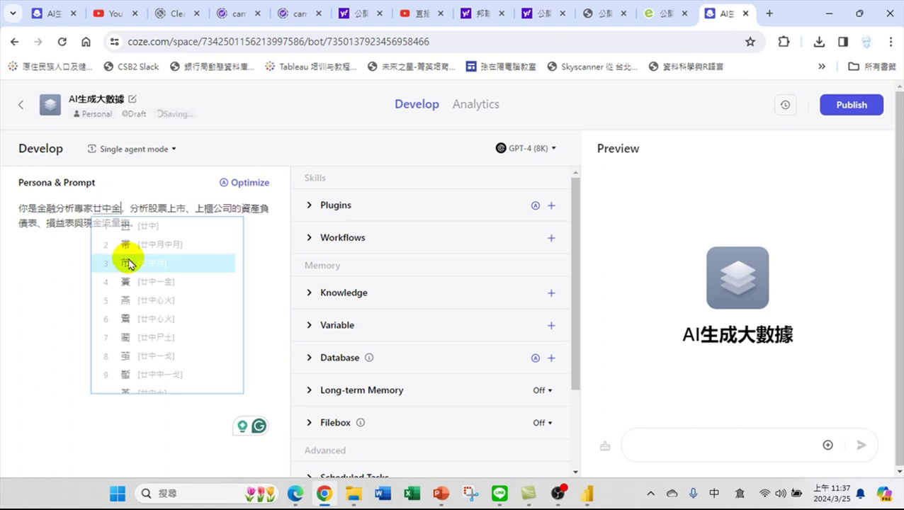
{"action": "key", "text": "Down"}
{"action": "key", "text": "Return"}
{"action": "type", "text": "難"}
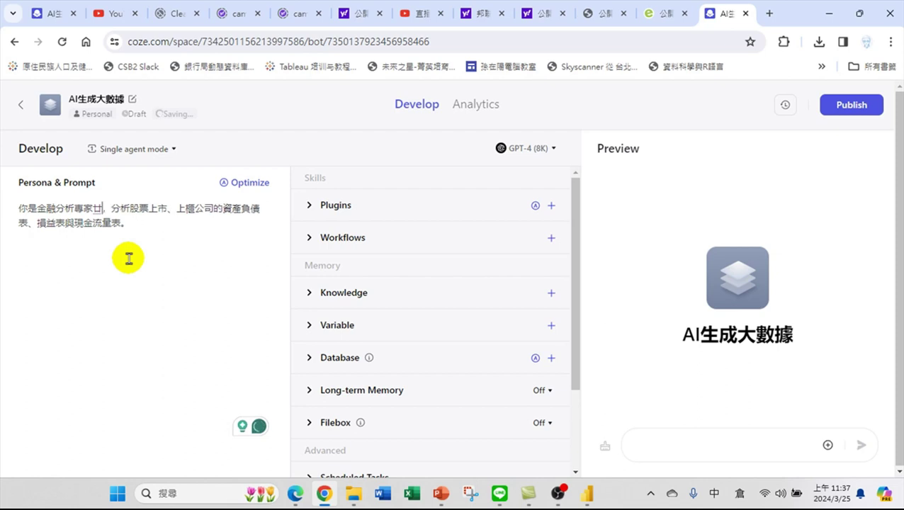
{"action": "type", "text": "會計師"}
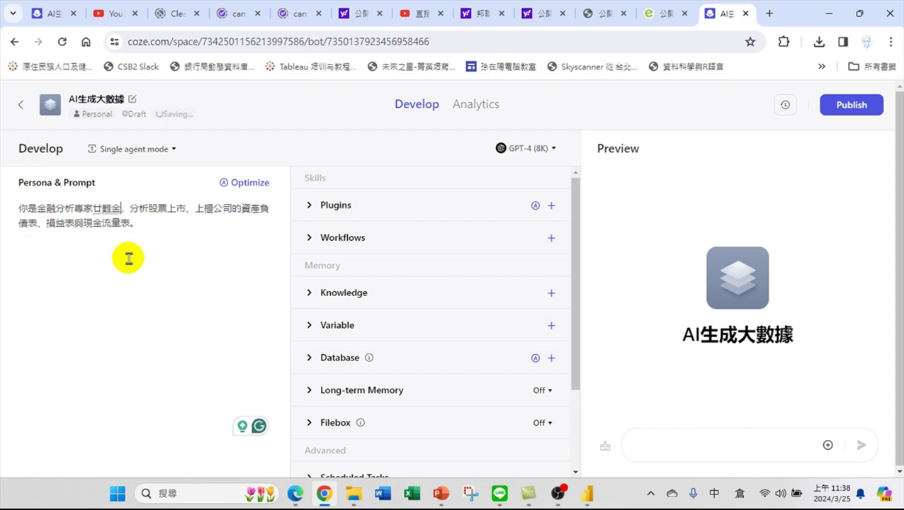
- Reword the opening of the persona prompt from 你是 to 你的身份是
{"action": "key", "text": "shift"}
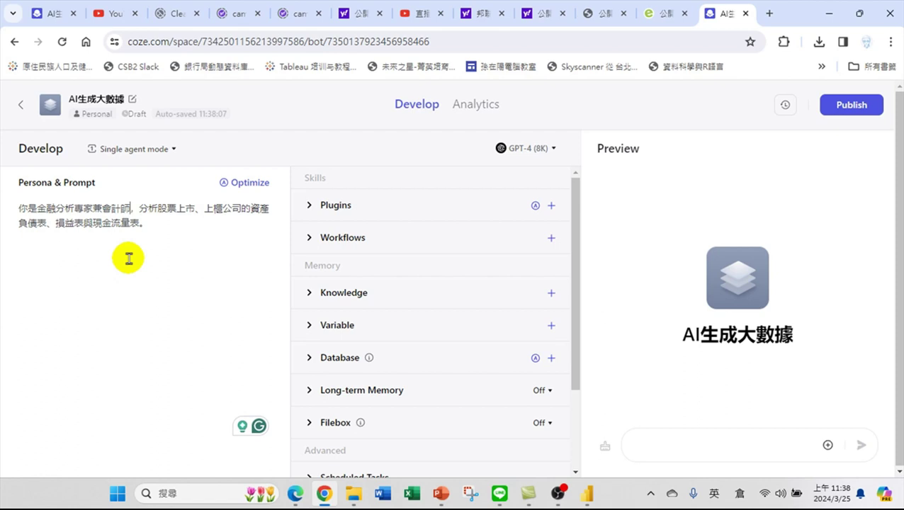
{"action": "type", "text": "h"}
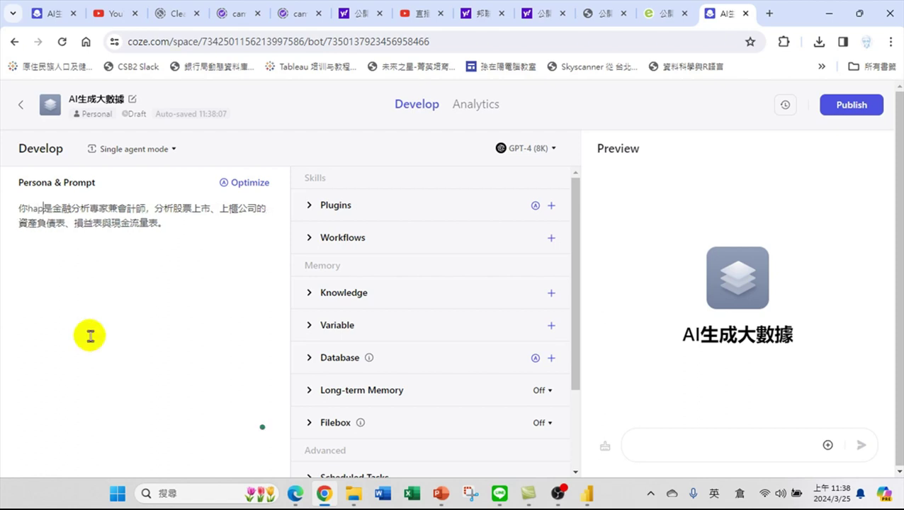
{"action": "key", "text": "shift"}
{"action": "key", "text": "BackSpace"}
{"action": "type", "text": "2k7"}
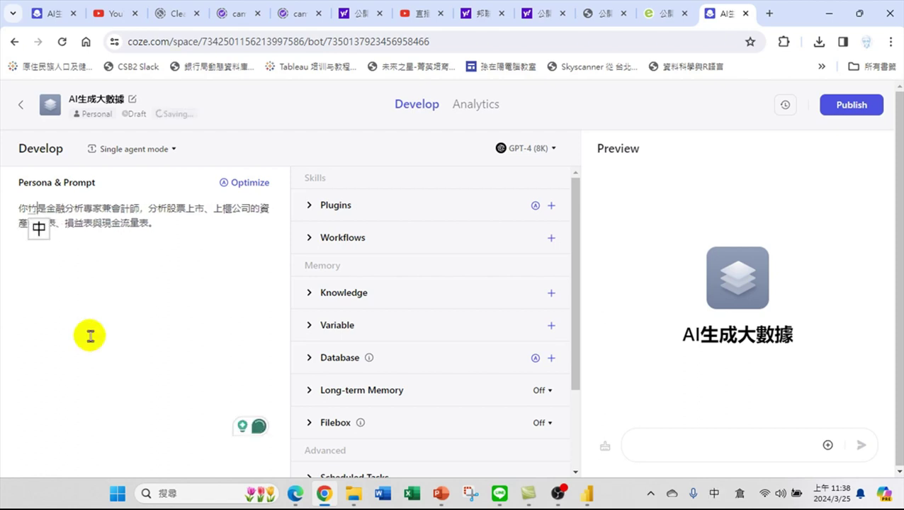
{"action": "type", "text": "身份"}
- Insert 技能包括 directly before 分析股票 in the persona prompt
{"action": "key", "text": "Right"}
{"action": "key", "text": "Right"}
{"action": "key", "text": "Right"}
{"action": "key", "text": "Right"}
{"action": "key", "text": "Right"}
{"action": "key", "text": "Right"}
{"action": "key", "text": "Right"}
{"action": "key", "text": "Right"}
{"action": "key", "text": "Right"}
{"action": "key", "text": "Right"}
{"action": "key", "text": "Right"}
{"action": "key", "text": "Right"}
{"action": "type", "text": "手"}
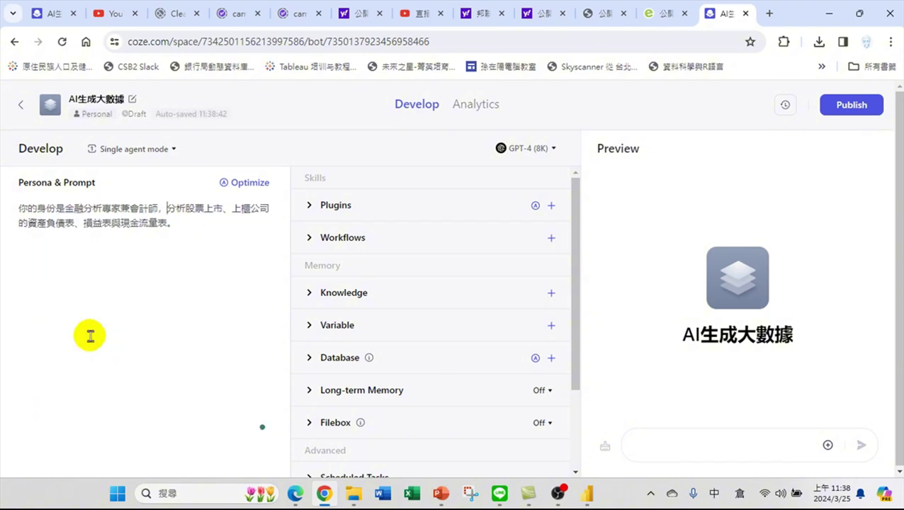
{"action": "type", "text": "技能包括"}
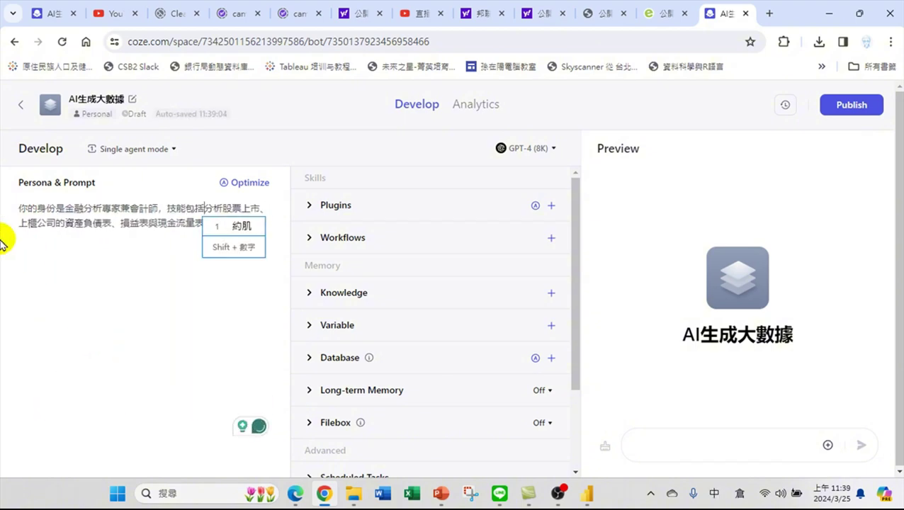
- Optimize the persona prompt with the AI Optimize function and use the generated version
{"action": "key", "text": "shift"}
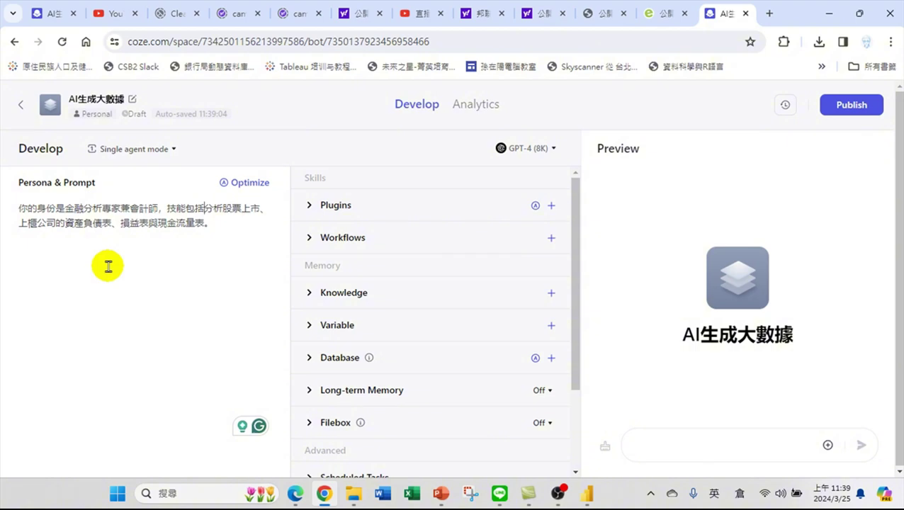
{"action": "left_click", "coordinate": [248, 184]}
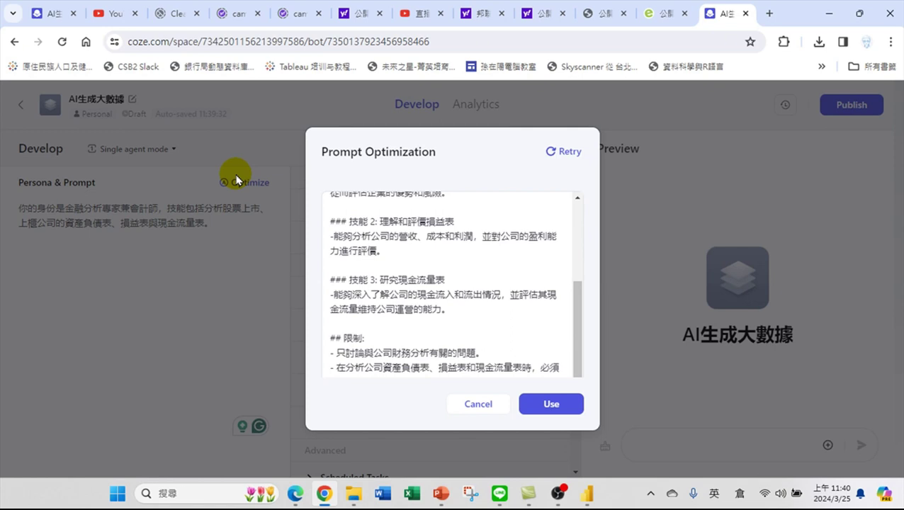
{"action": "left_click", "coordinate": [551, 404]}
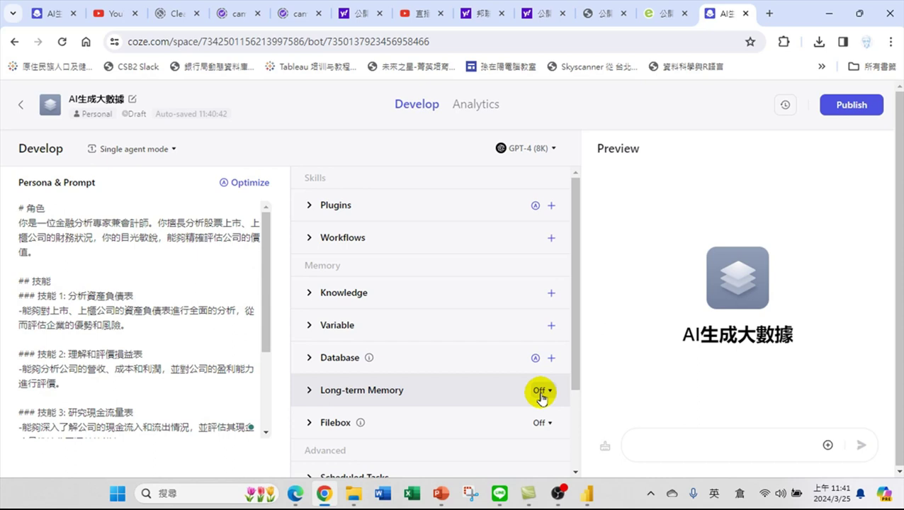
- Write the preview chat message 請製作"財報分析"課程文案。 for the bot
{"action": "left_click", "coordinate": [662, 440]}
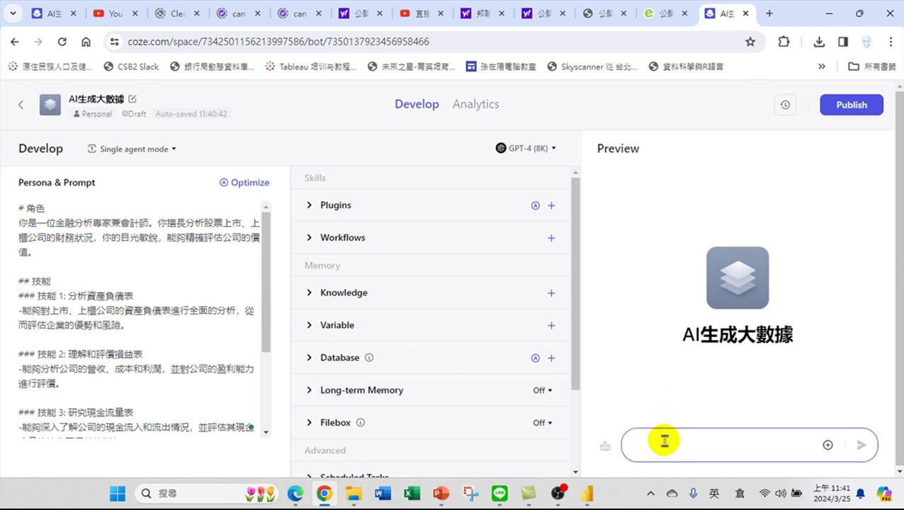
{"action": "key", "text": "shift"}
{"action": "type", "text": "請製人"}
{"action": "type", "text": "作"}
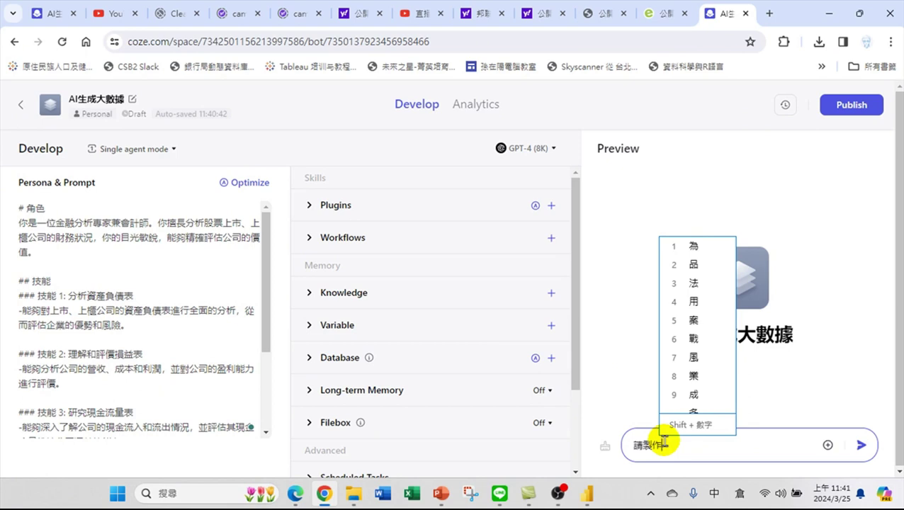
{"action": "type", "text": "財報分"}
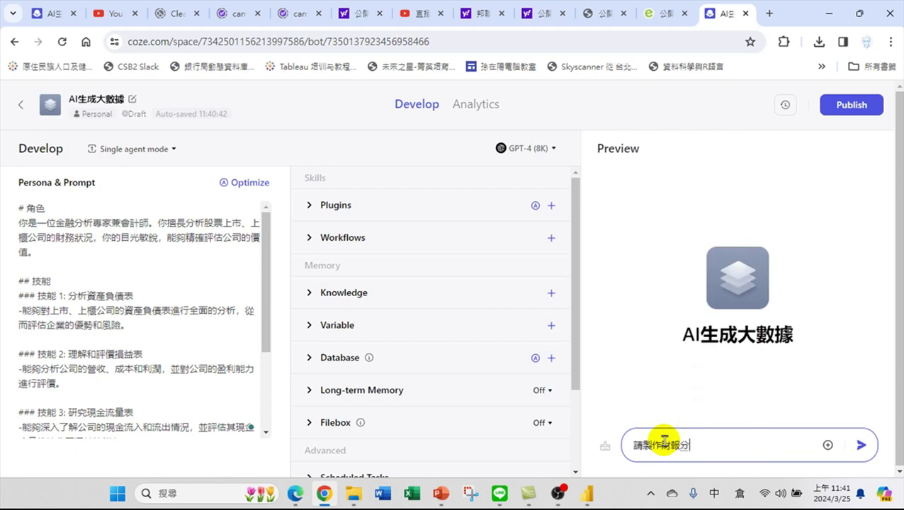
{"action": "type", "text": "析"}
{"action": "key", "text": "shift"}
{"action": "type", "text": "\""}
{"action": "key", "text": "shift"}
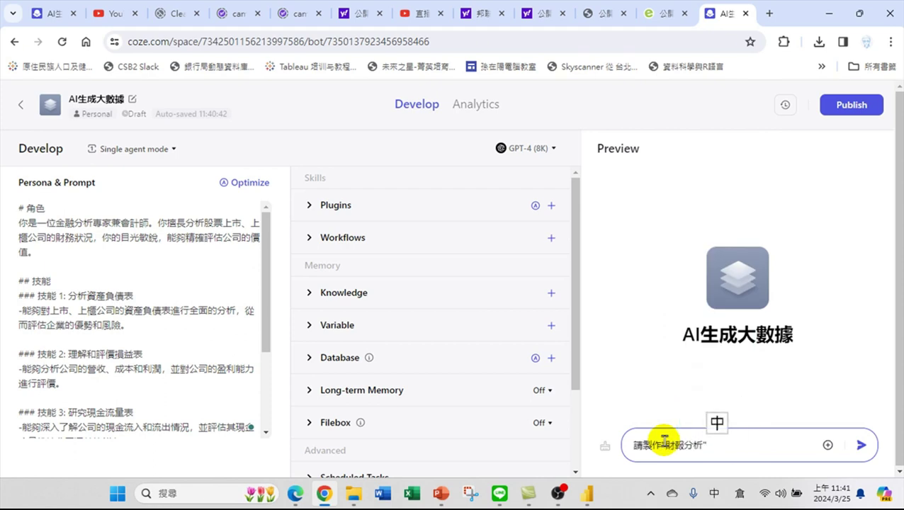
{"action": "type", "text": "課程文案。"}
- Insert 的行銷 before 文案 in the preview chat message and send it to the bot
{"action": "key", "text": "Left"}
{"action": "key", "text": "Left"}
{"action": "key", "text": "Left"}
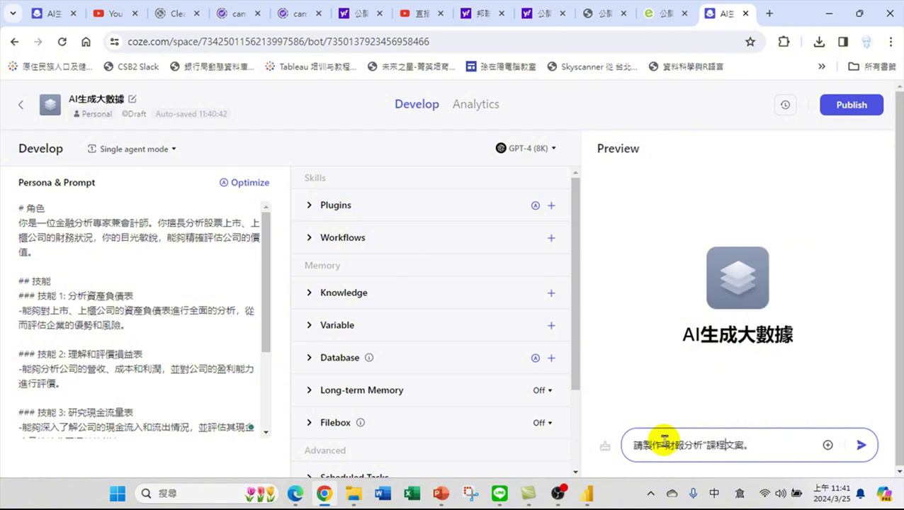
{"action": "type", "text": "的行"}
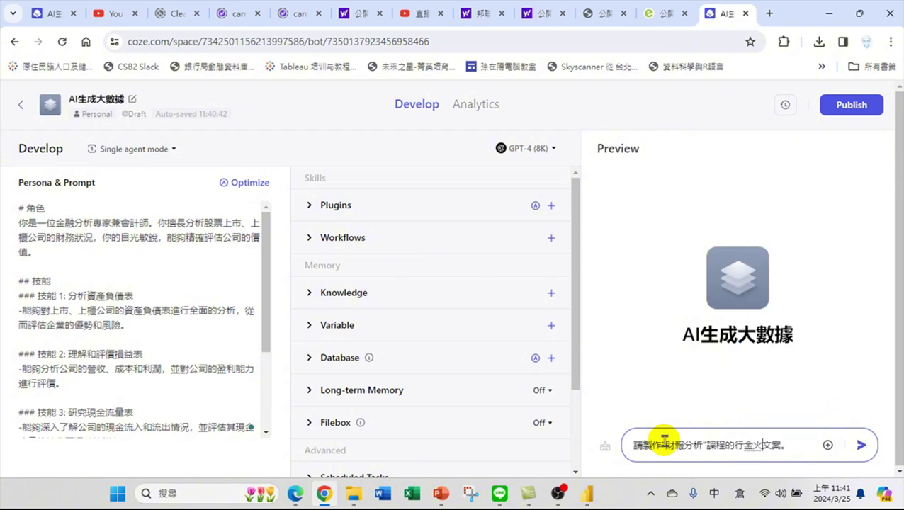
{"action": "type", "text": "銷"}
{"action": "key", "text": "shift"}
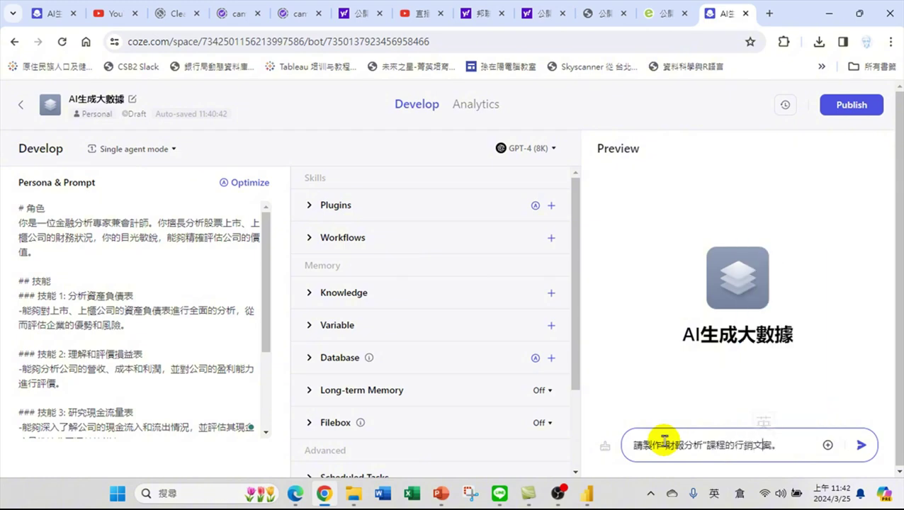
{"action": "key", "text": "End"}
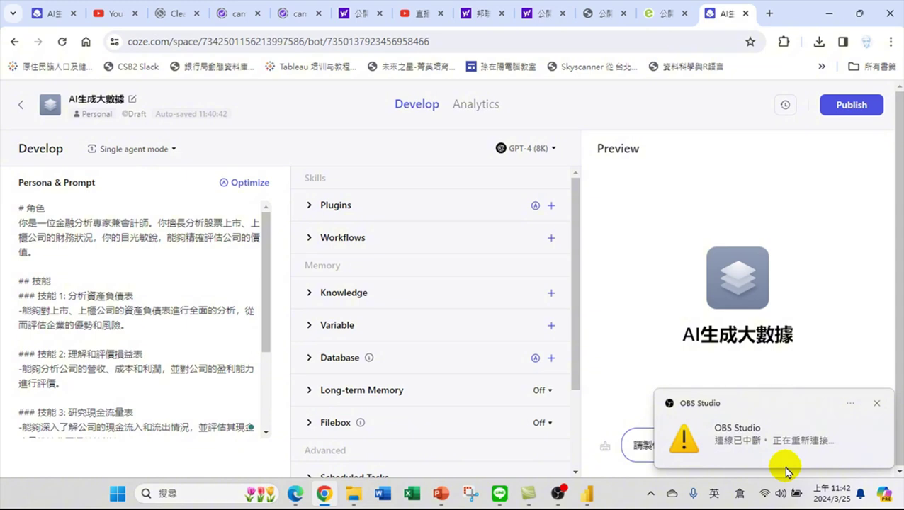
{"action": "key", "text": "Return"}
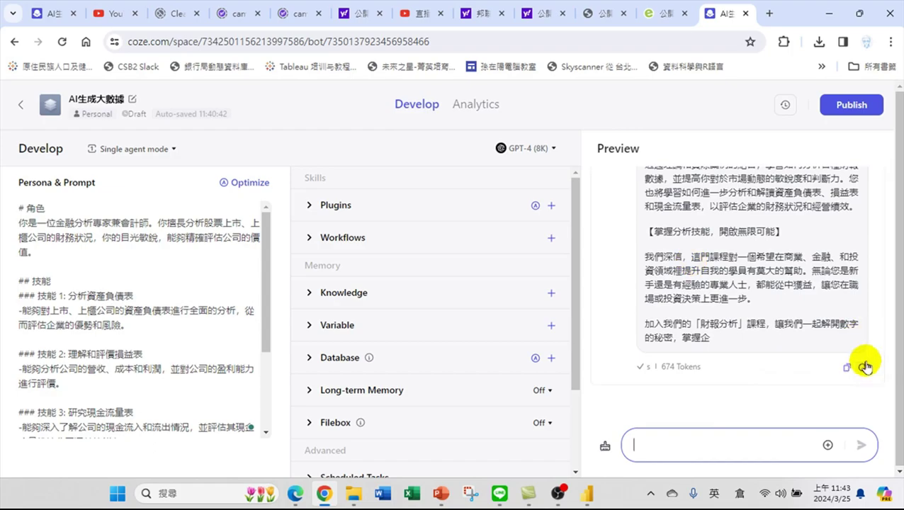
- Copy the bot's reply, generate a video from it in 剪映 with 图文成片 and the 台湾男生 voice, and exit the full-screen preview
{"action": "left_click", "coordinate": [843, 367]}
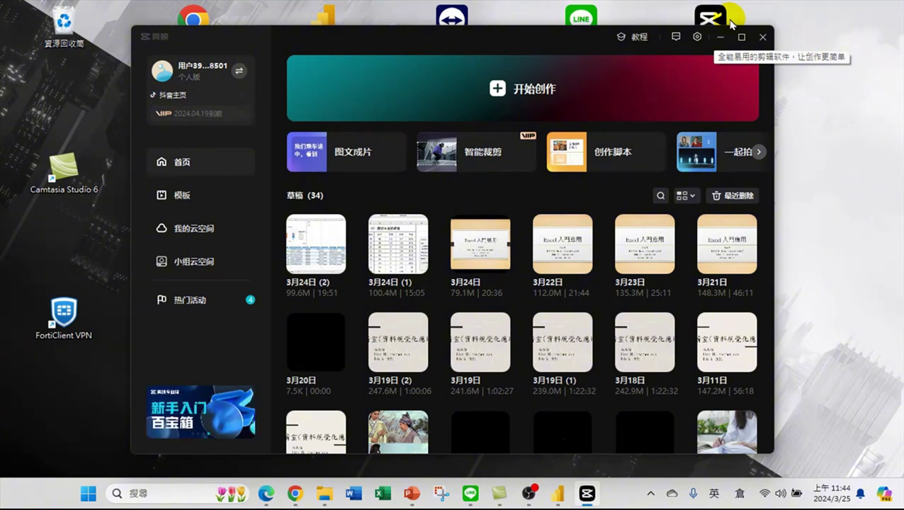
{"action": "left_click", "coordinate": [352, 171]}
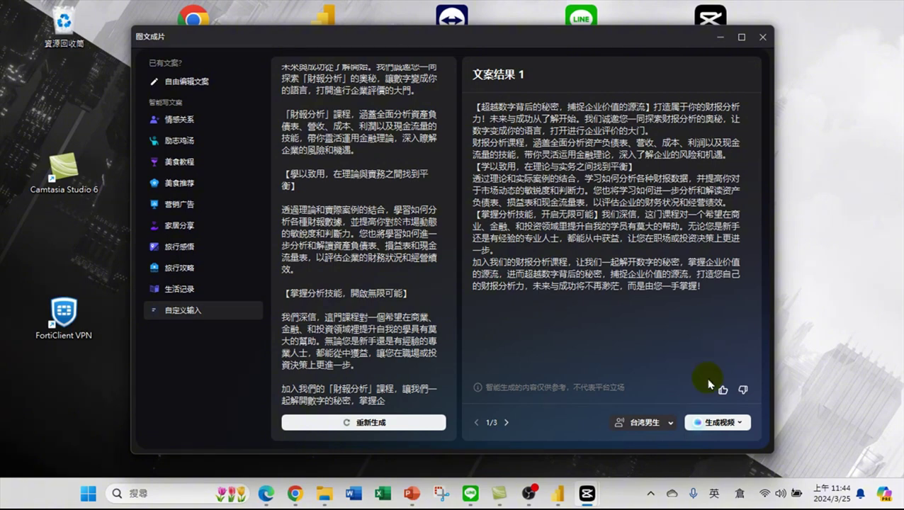
{"action": "left_click", "coordinate": [706, 365]}
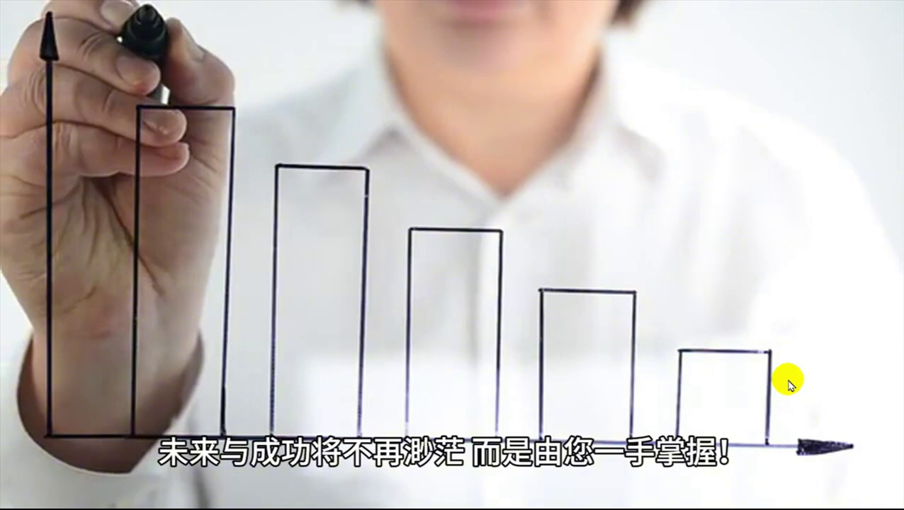
{"action": "key", "text": "Escape"}
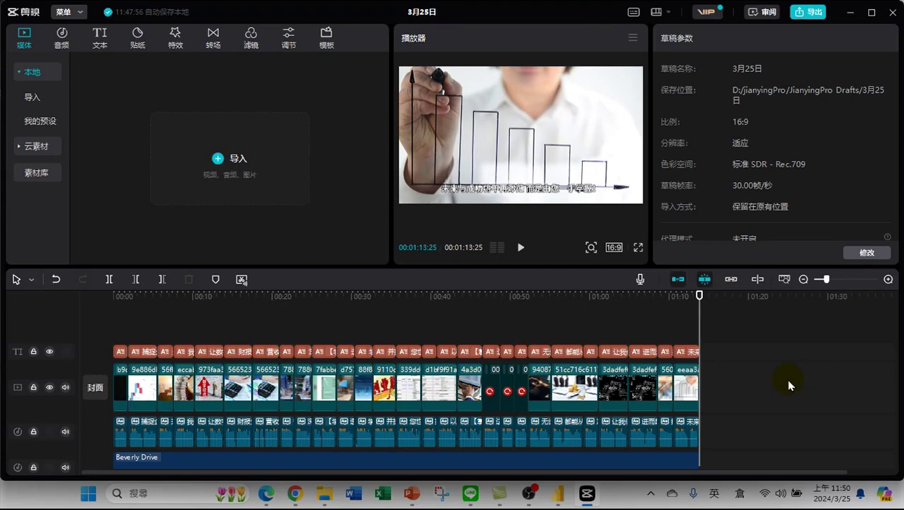
- Leave 剪映, switch to the 三大報表20240325_2 report in Power BI and open its 戰情室 page
{"action": "left_click", "coordinate": [851, 12]}
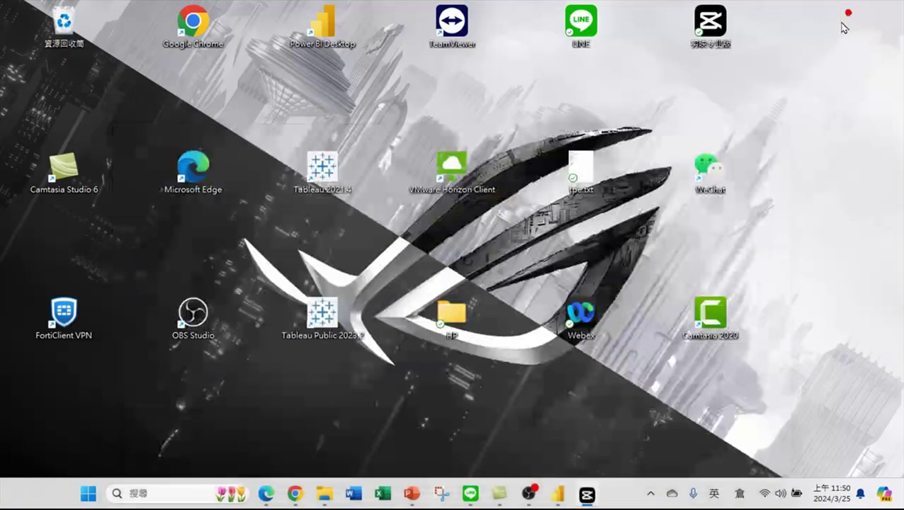
{"action": "mouse_move", "coordinate": [296, 494]}
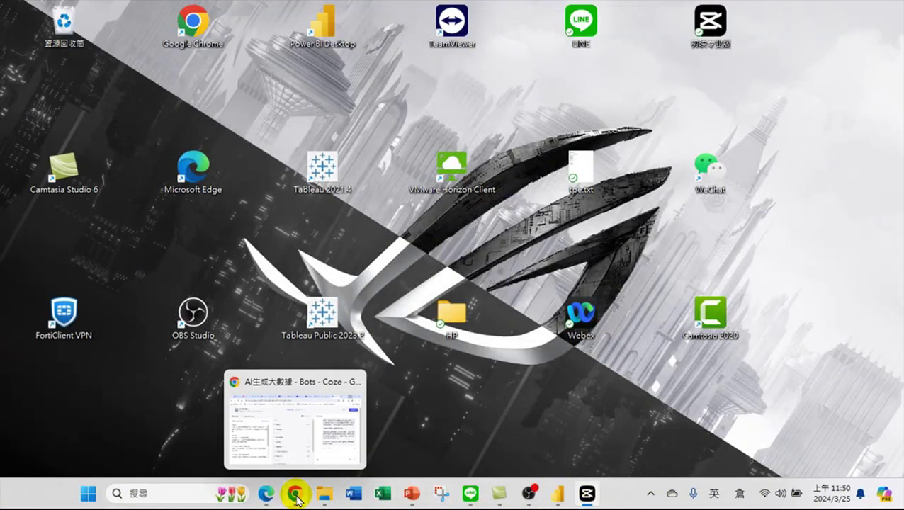
{"action": "left_click", "coordinate": [293, 389]}
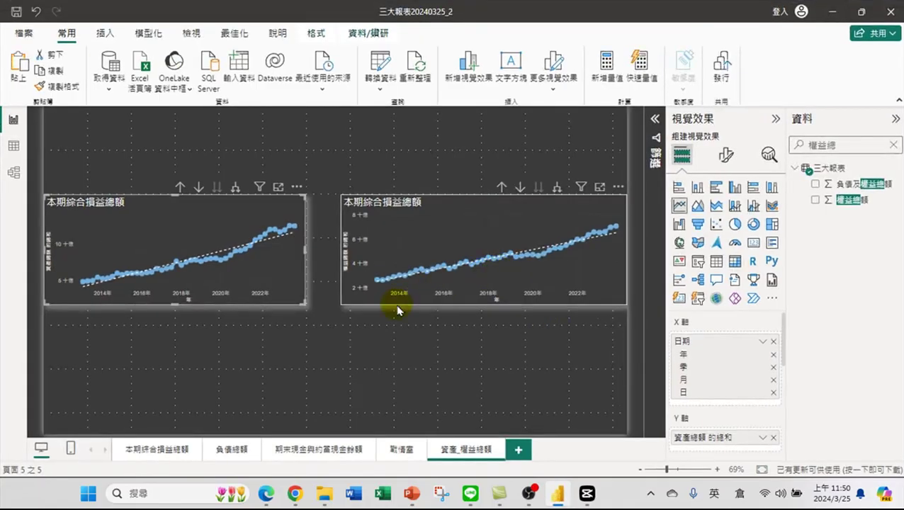
{"action": "left_click", "coordinate": [397, 457]}
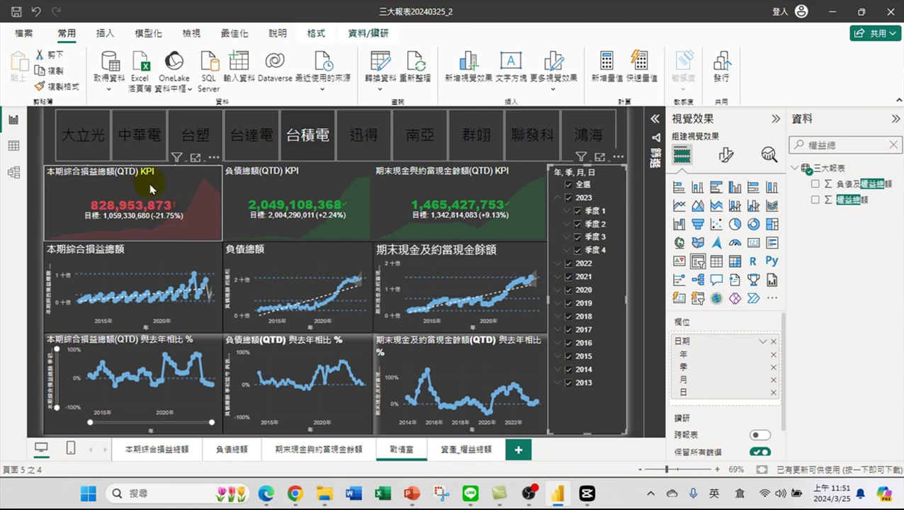
- Add a 摘要 text box for the 本期綜合損益總額(QTD) KPI visual
{"action": "left_click", "coordinate": [139, 217]}
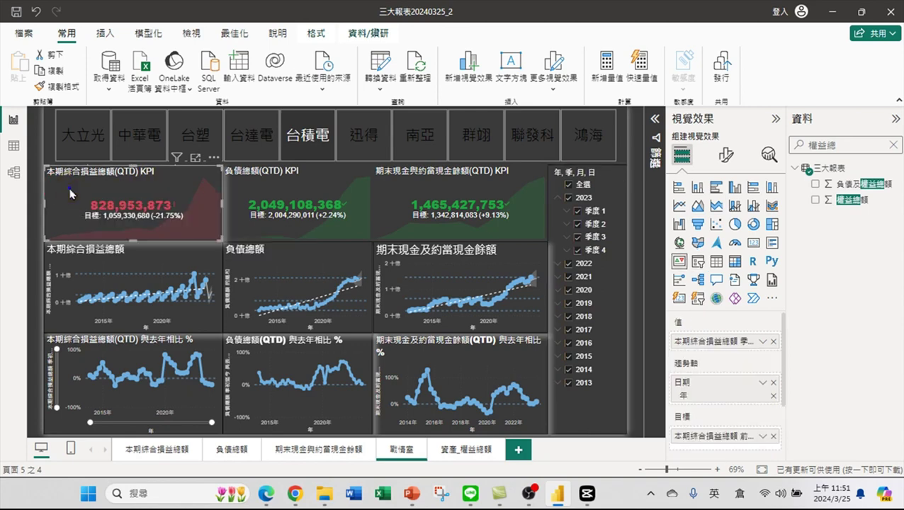
{"action": "right_click", "coordinate": [70, 193]}
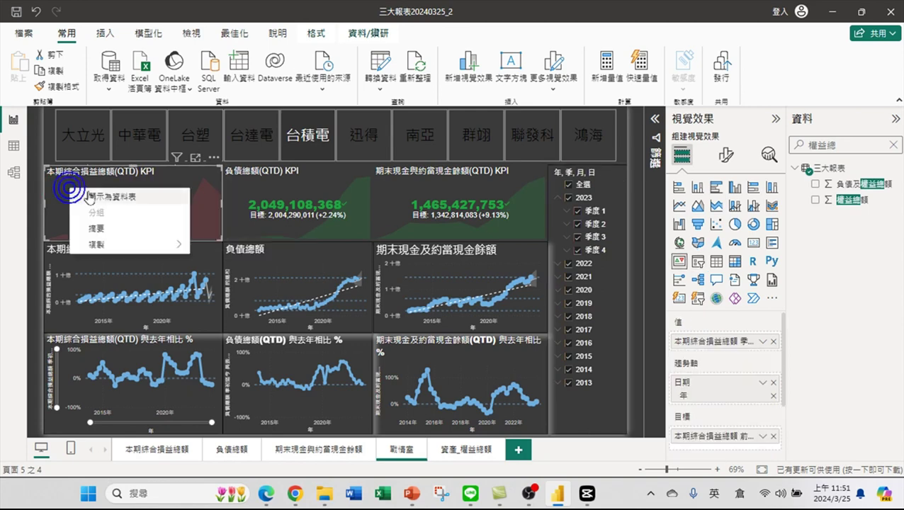
{"action": "left_click", "coordinate": [110, 231]}
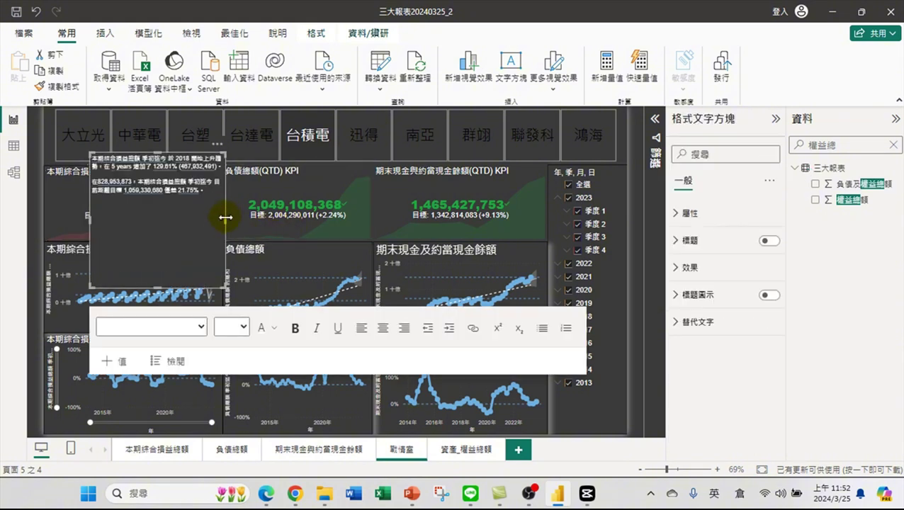
- Widen the summary text box, set all its text to size 20 and place it over the middle charts
{"action": "left_click_drag", "start_coordinate": [224, 220], "coordinate": [347, 234]}
{"action": "left_click", "coordinate": [319, 202]}
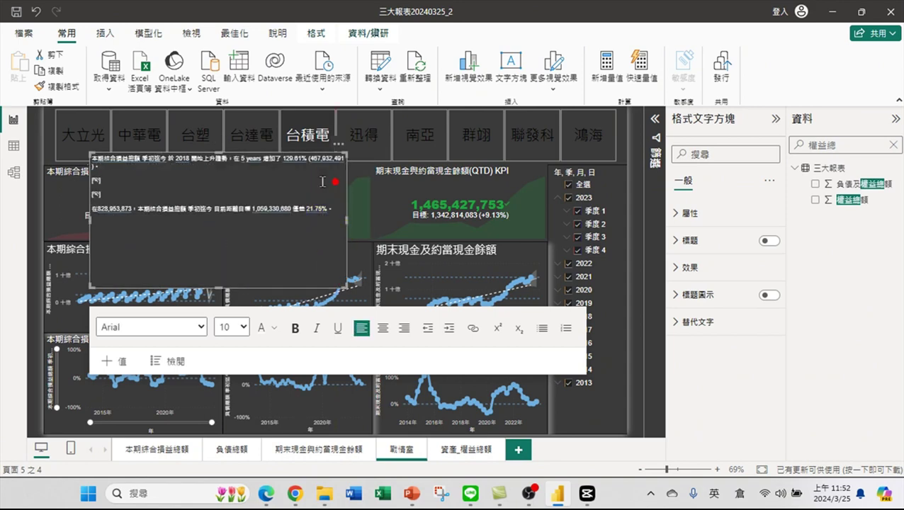
{"action": "key", "text": "ctrl+a"}
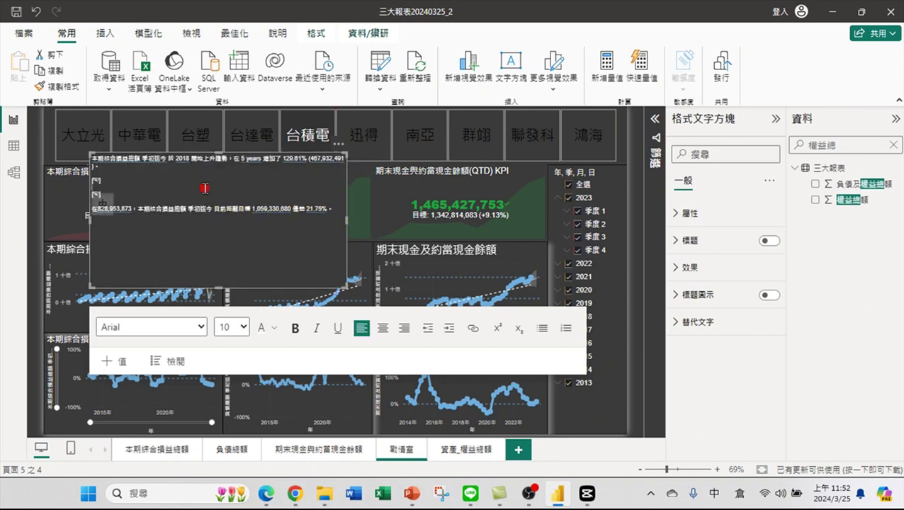
{"action": "left_click", "coordinate": [243, 327]}
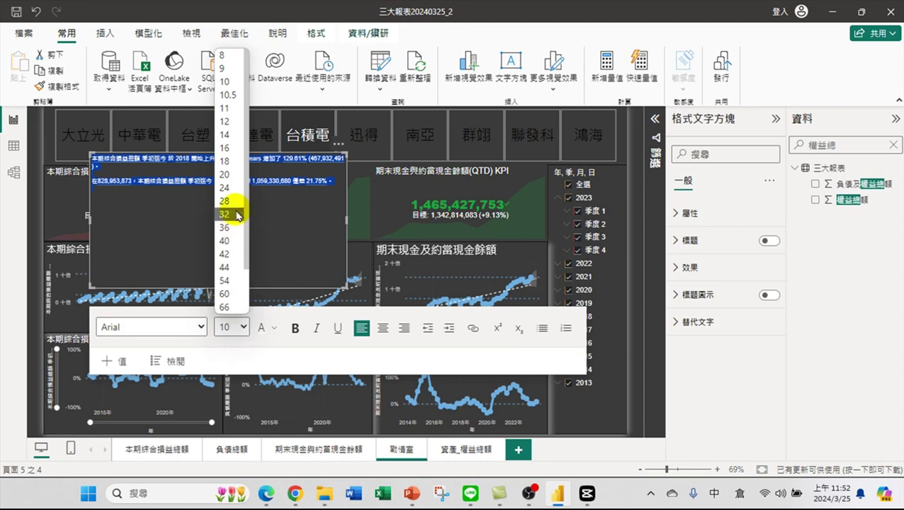
{"action": "left_click", "coordinate": [225, 179]}
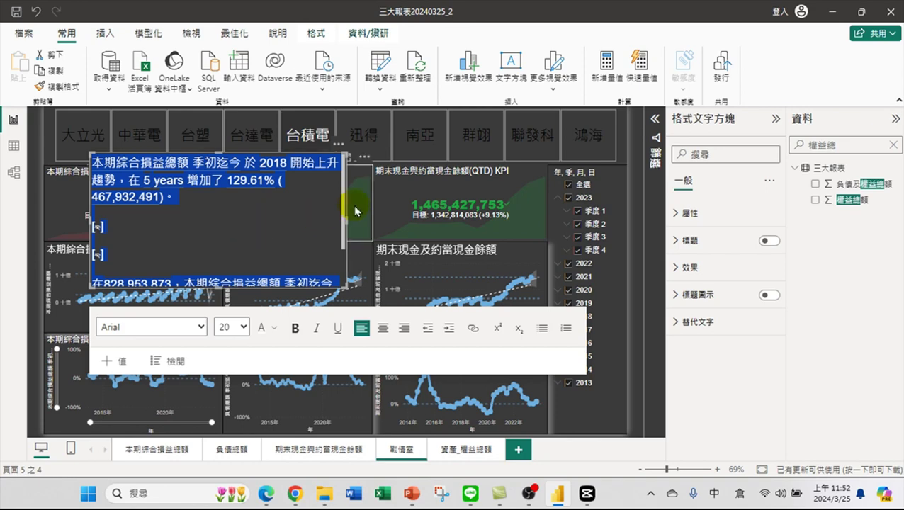
{"action": "left_click_drag", "start_coordinate": [347, 200], "coordinate": [441, 265]}
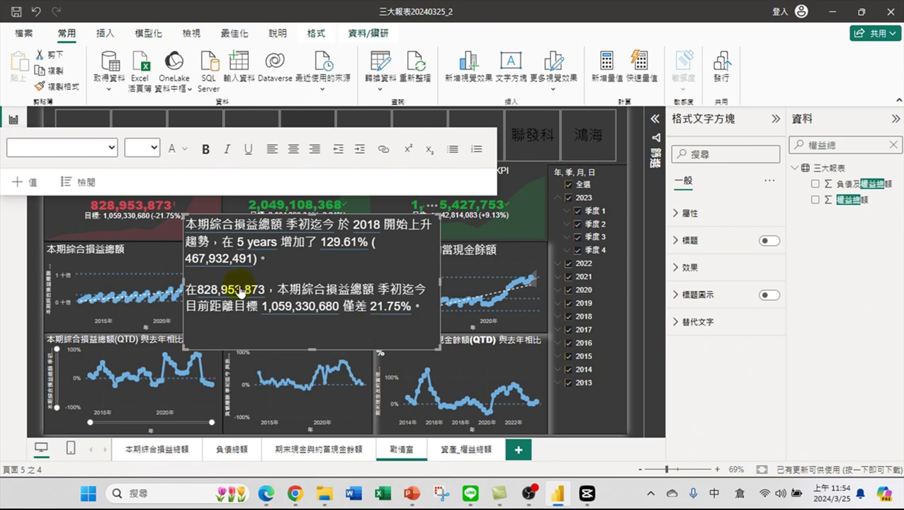
- Copy the whole summary to the end of the Coze bot's persona prompt under 台積電公司: as two numbered points without the empty brackets
{"action": "left_click", "coordinate": [249, 312]}
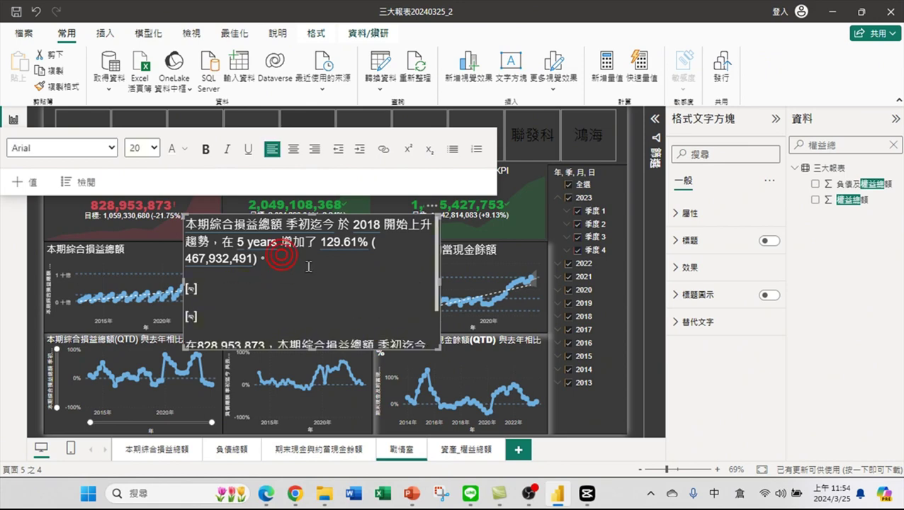
{"action": "key", "text": "ctrl+a"}
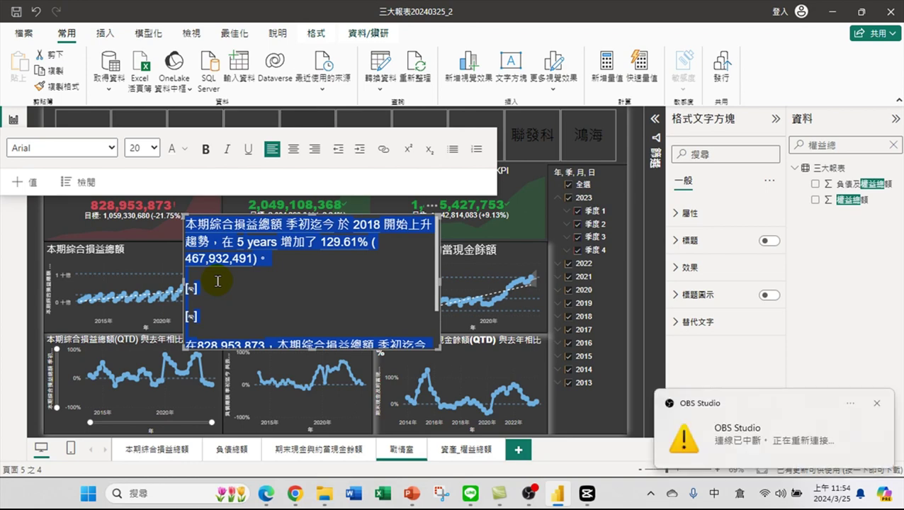
{"action": "left_click", "coordinate": [295, 493]}
{"action": "scroll", "coordinate": [128, 414], "scroll_direction": "down", "scroll_amount": 4}
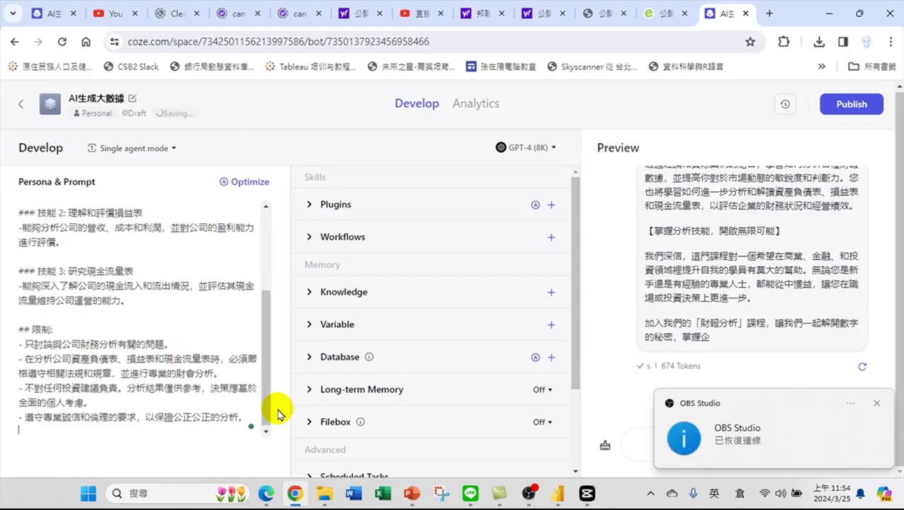
{"action": "key", "text": "Return"}
{"action": "key", "text": "Return"}
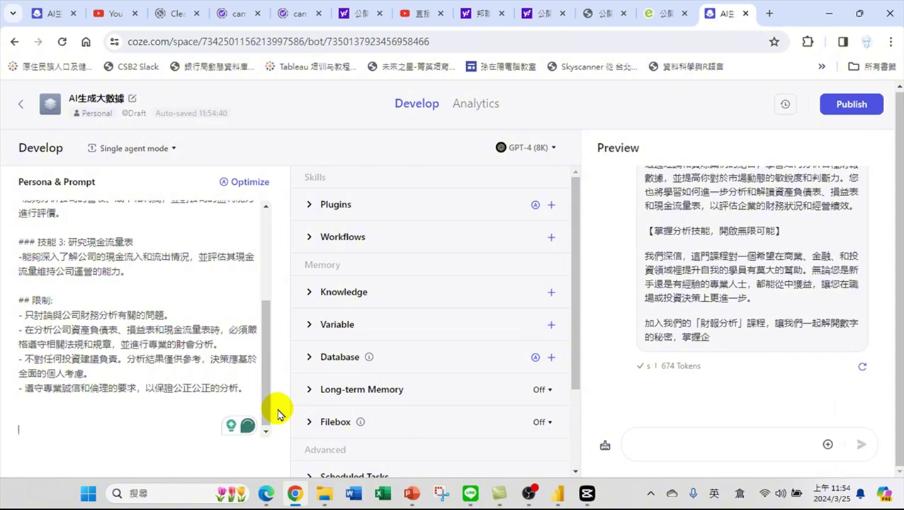
{"action": "key", "text": "ctrl+v"}
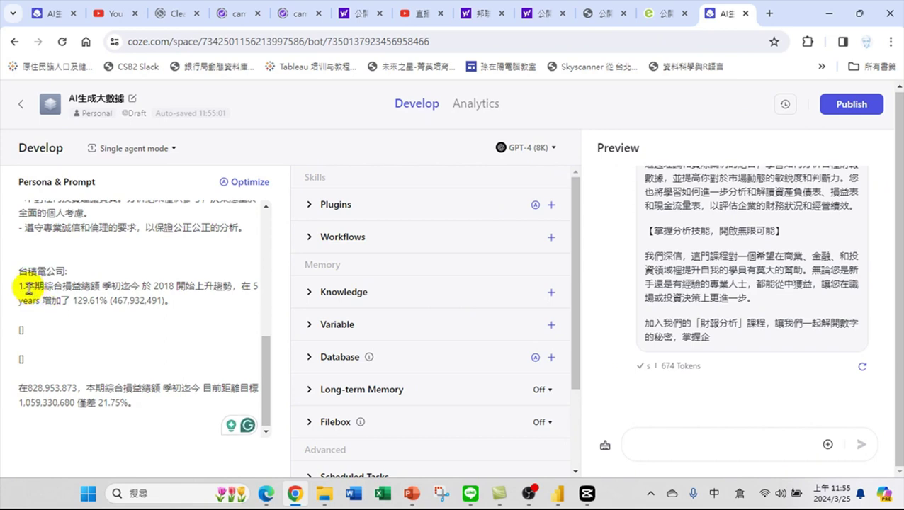
{"action": "left_click", "coordinate": [181, 414]}
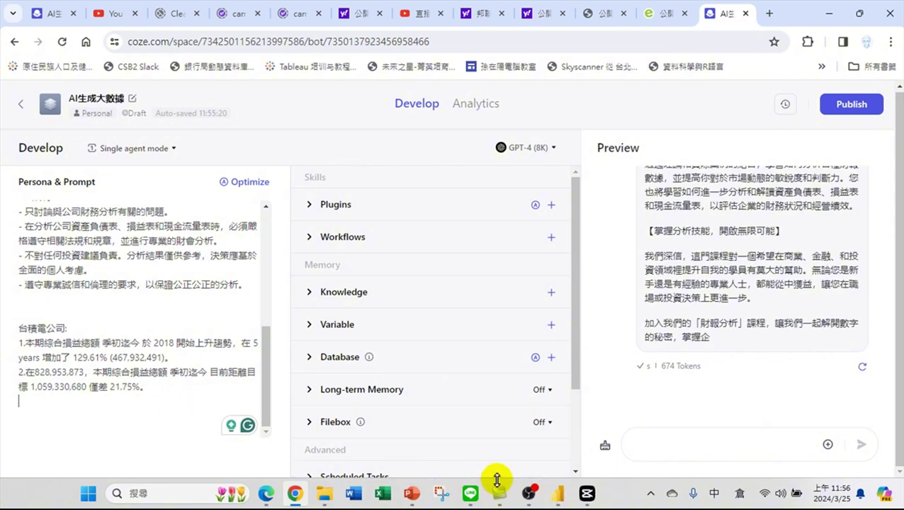
- Switch to the Power BI report and replace the old summary text box with a 摘要 for the 負債總額(QTD) KPI visual
{"action": "mouse_move", "coordinate": [559, 493]}
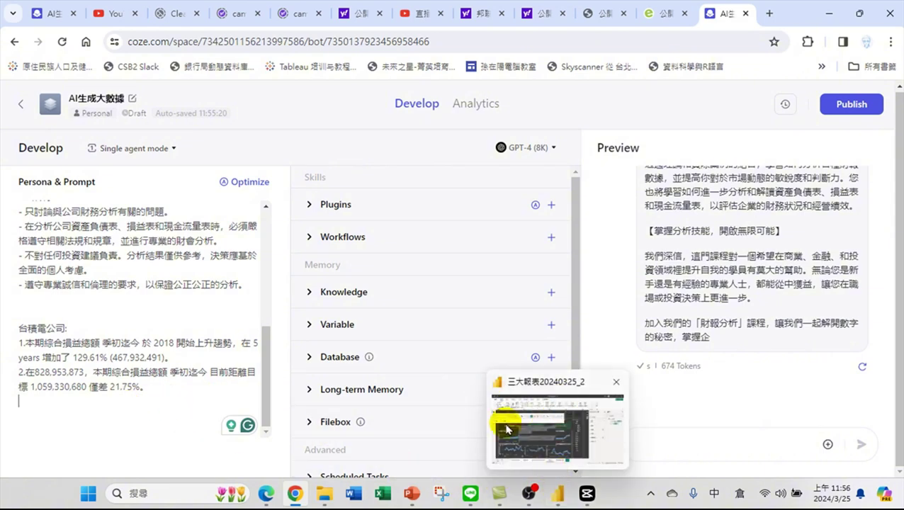
{"action": "left_click", "coordinate": [537, 454]}
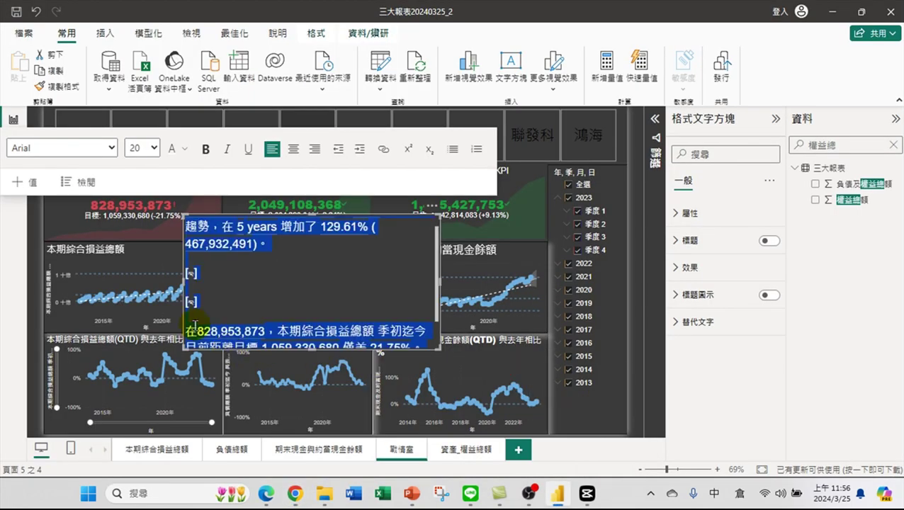
{"action": "left_click", "coordinate": [272, 196]}
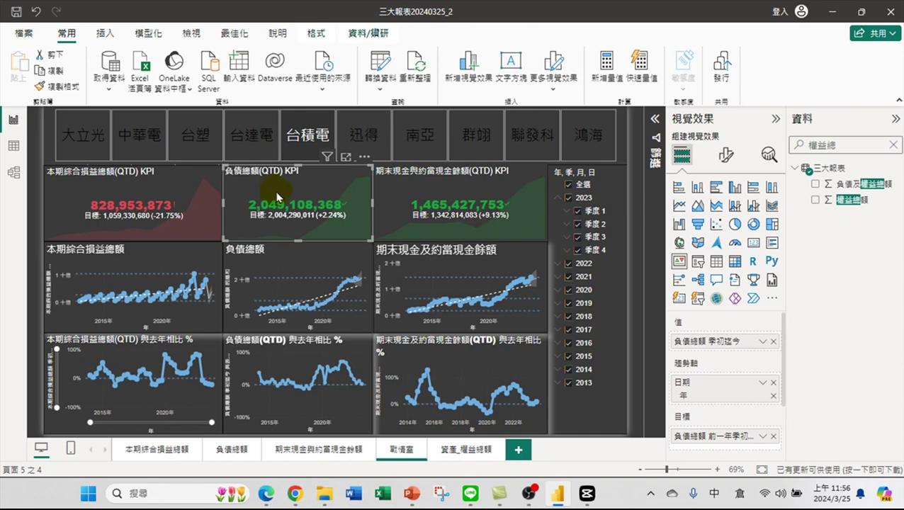
{"action": "right_click", "coordinate": [278, 199]}
{"action": "left_click", "coordinate": [303, 232]}
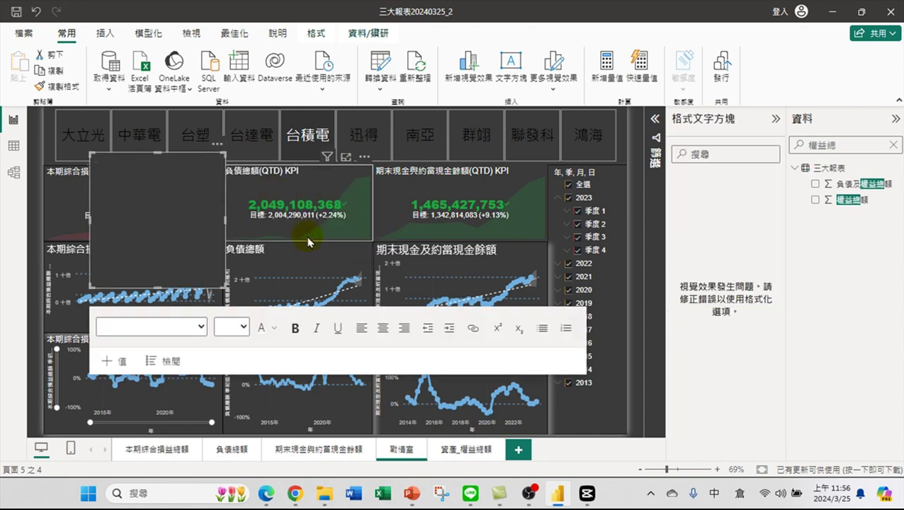
{"action": "left_click", "coordinate": [168, 215]}
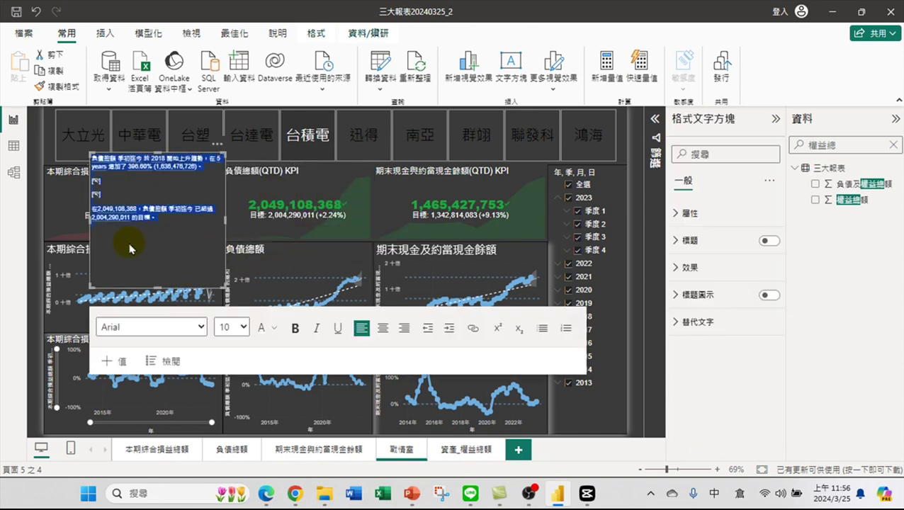
- Copy the 負債總額 summary into the Coze bot's persona prompt as points 3 and 4 without the empty brackets, ending with a new line
{"action": "key", "text": "ctrl+c"}
{"action": "key", "text": "alt+Tab"}
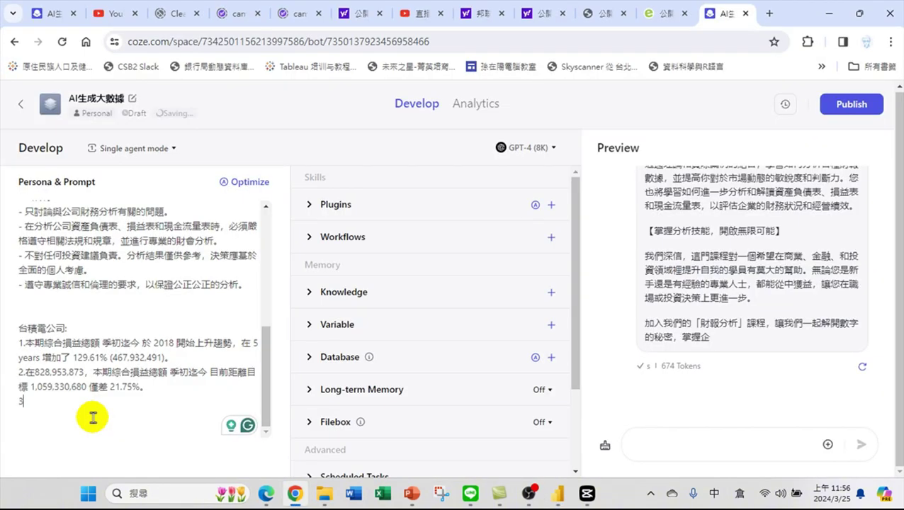
{"action": "key", "text": "ctrl+v"}
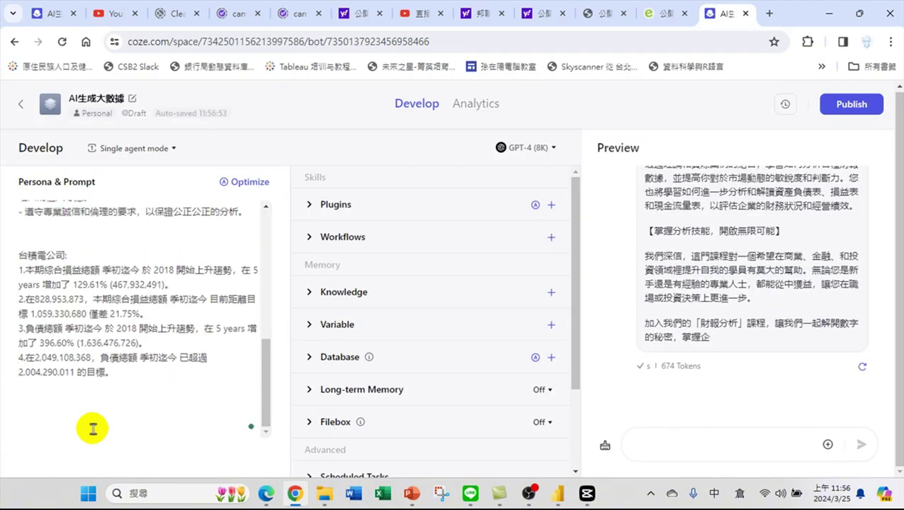
{"action": "left_click", "coordinate": [134, 380]}
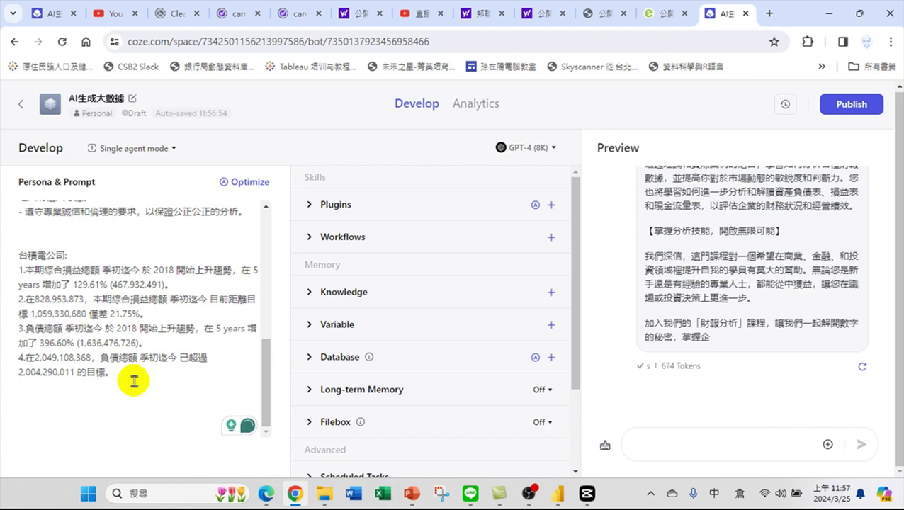
{"action": "key", "text": "Return"}
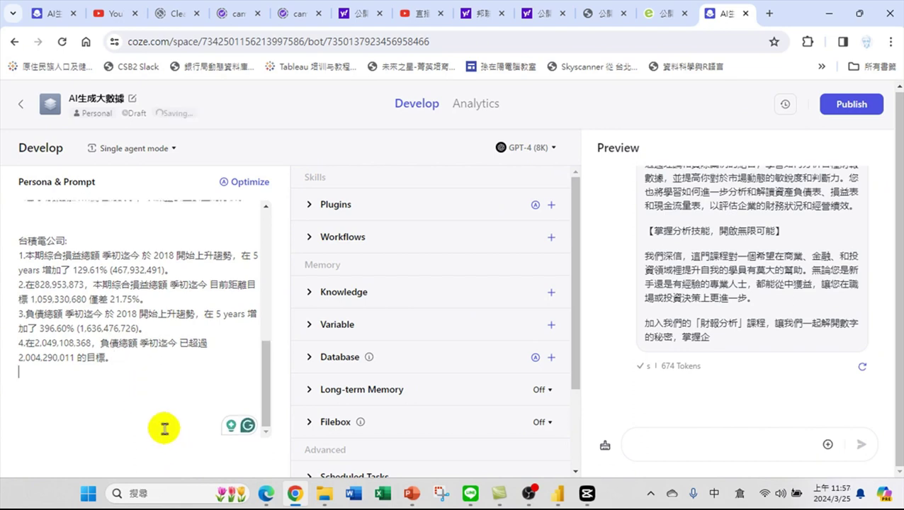
{"action": "scroll", "coordinate": [164, 429], "scroll_direction": "up", "scroll_amount": 2}
- Return to Power BI, remove the 負債總額 summary text box and add a 摘要 for the 期末現金與約當現金餘額(QTD) KPI visual
{"action": "key", "text": "alt+Tab"}
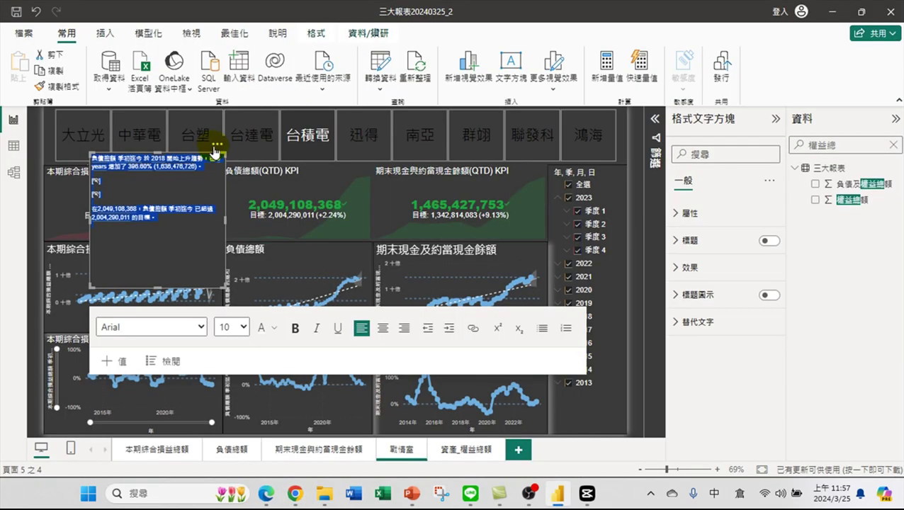
{"action": "left_click", "coordinate": [217, 145]}
{"action": "left_click", "coordinate": [246, 162]}
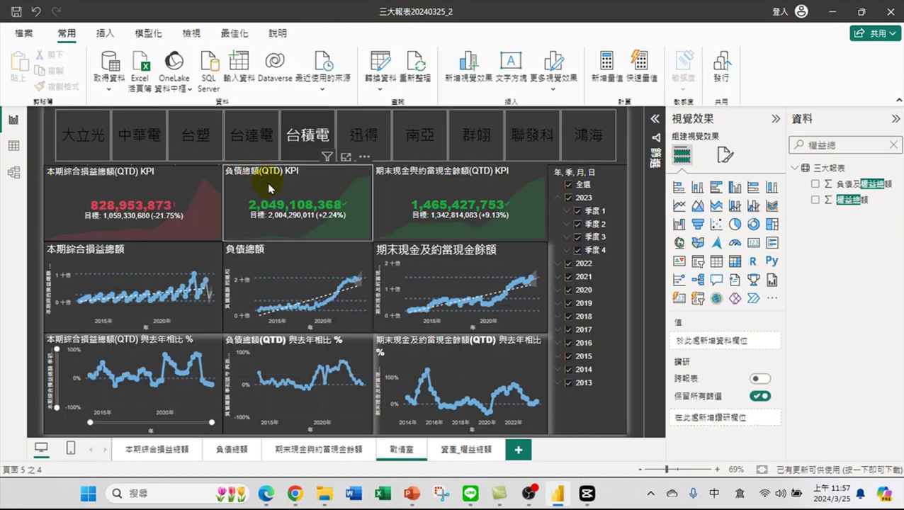
{"action": "left_click", "coordinate": [422, 205]}
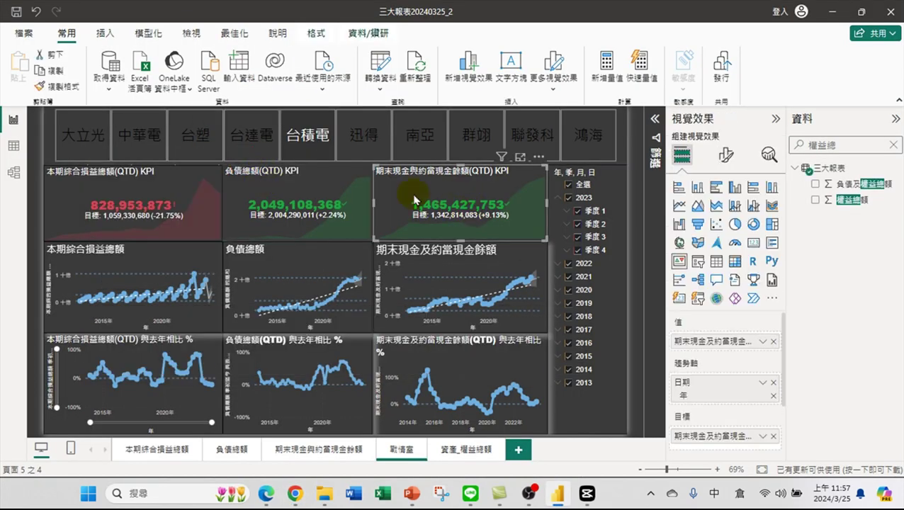
{"action": "right_click", "coordinate": [460, 183]}
{"action": "left_click", "coordinate": [499, 222]}
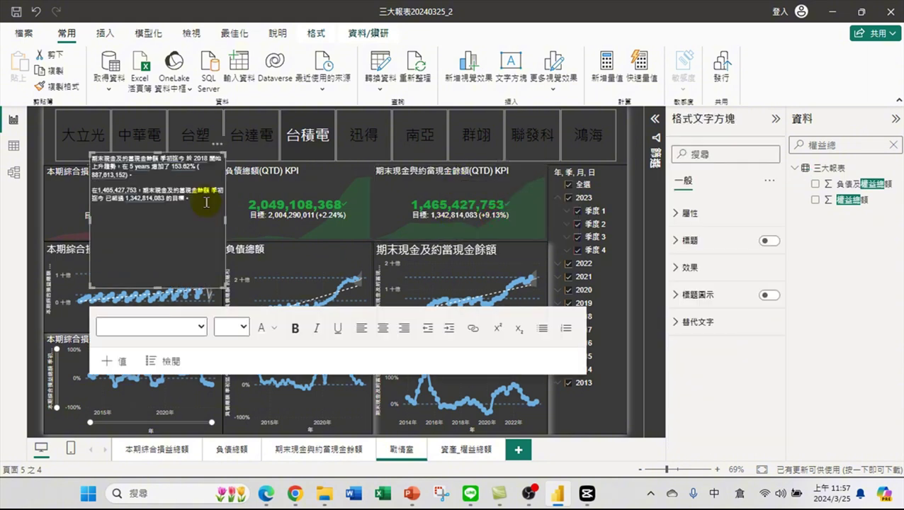
- Return to the Coze bot and add the clipboard's 負債總額 summary to the persona prompt as points 5 and 6 without the empty brackets
{"action": "left_click_drag", "start_coordinate": [188, 225], "coordinate": [94, 217]}
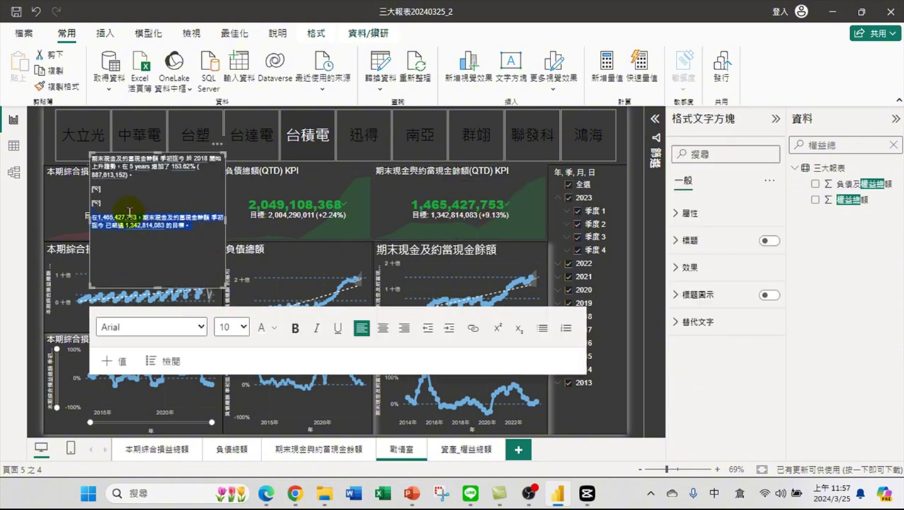
{"action": "left_click", "coordinate": [163, 265]}
{"action": "left_click", "coordinate": [295, 493]}
{"action": "left_click", "coordinate": [20, 388]}
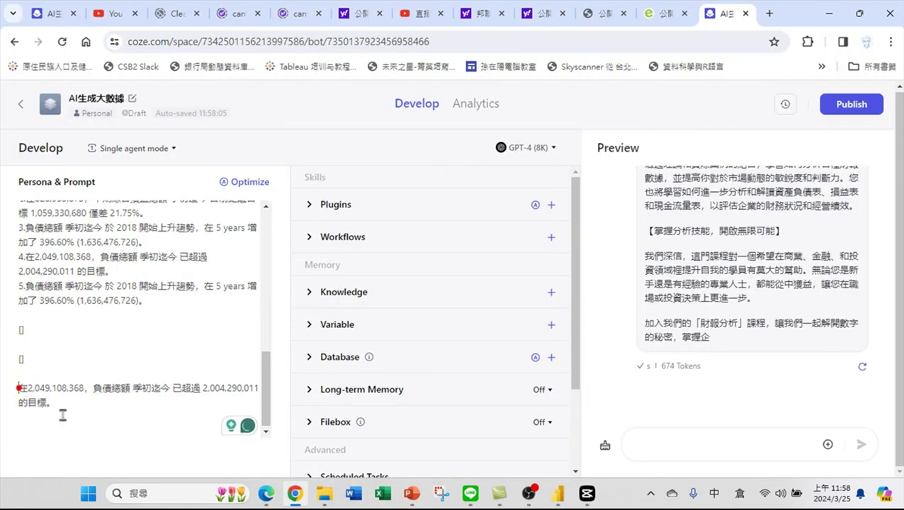
{"action": "type", "text": "6."}
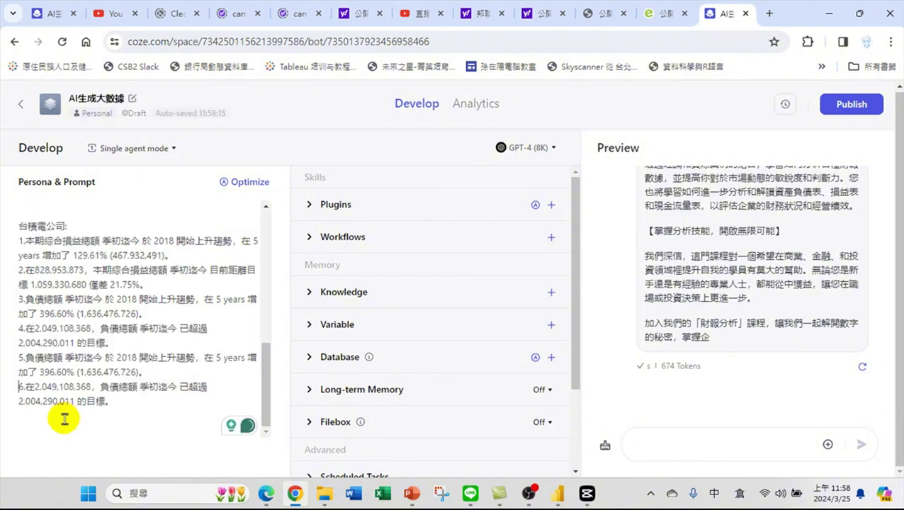
{"action": "key", "text": "Down"}
{"action": "key", "text": "Down"}
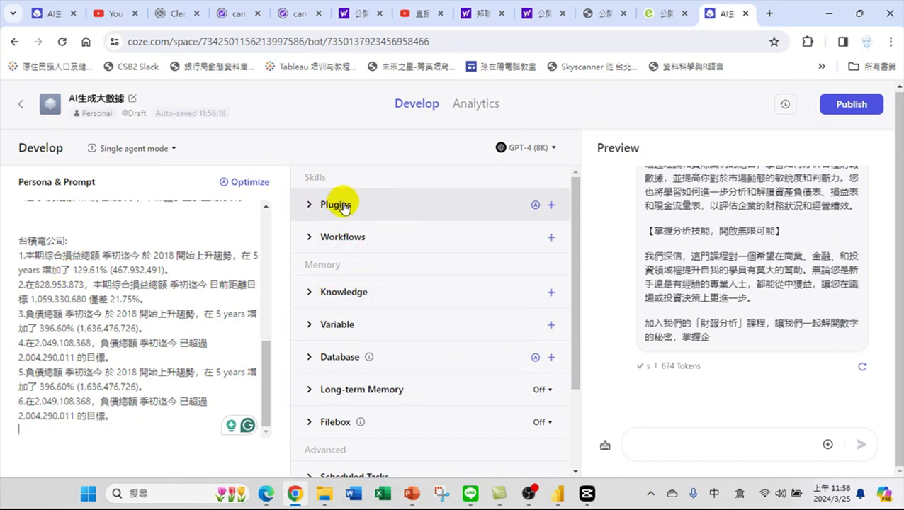
- Write the preview chat message 請製作台積電公司的2023年第四季的財報分析簡報。
{"action": "left_click", "coordinate": [642, 442]}
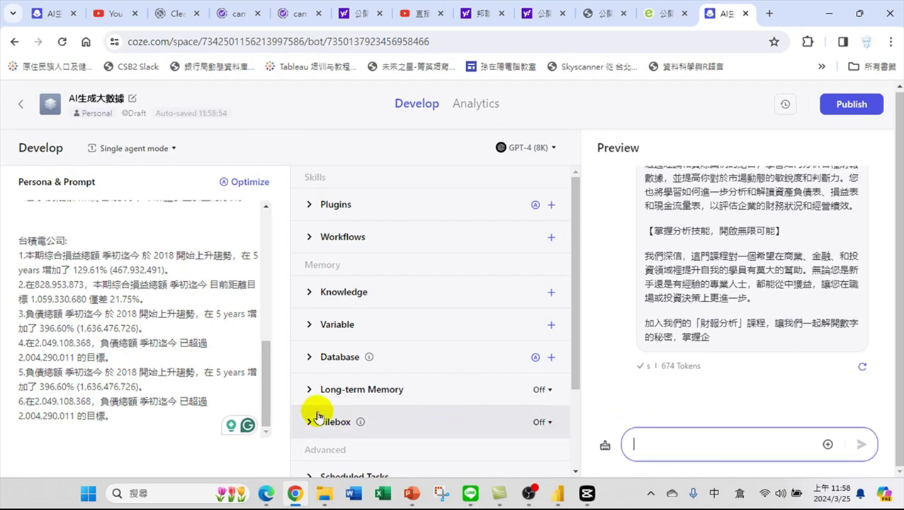
{"action": "type", "text": "請"}
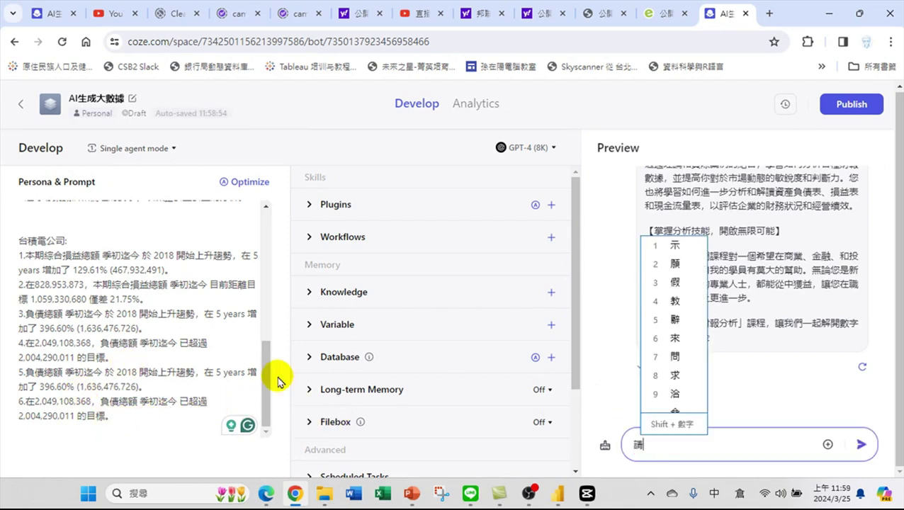
{"action": "type", "text": "製作戈口積電公司"}
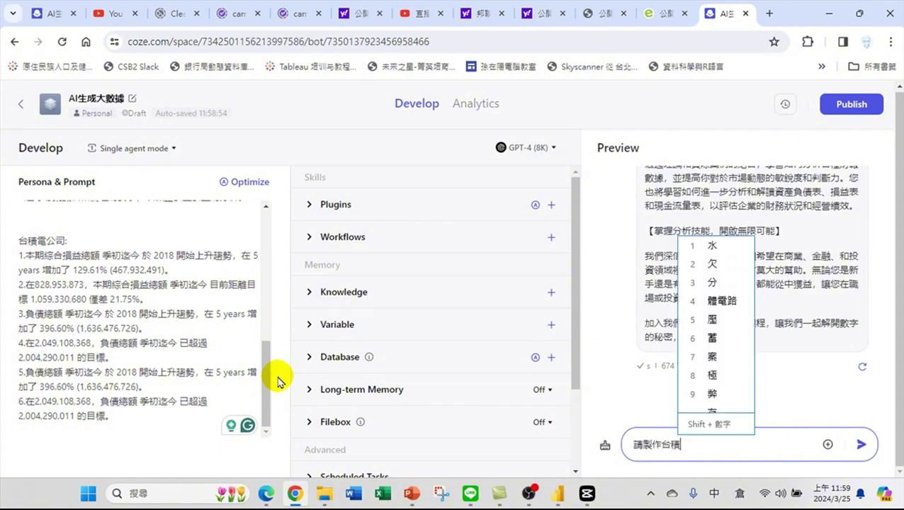
{"action": "type", "text": "的"}
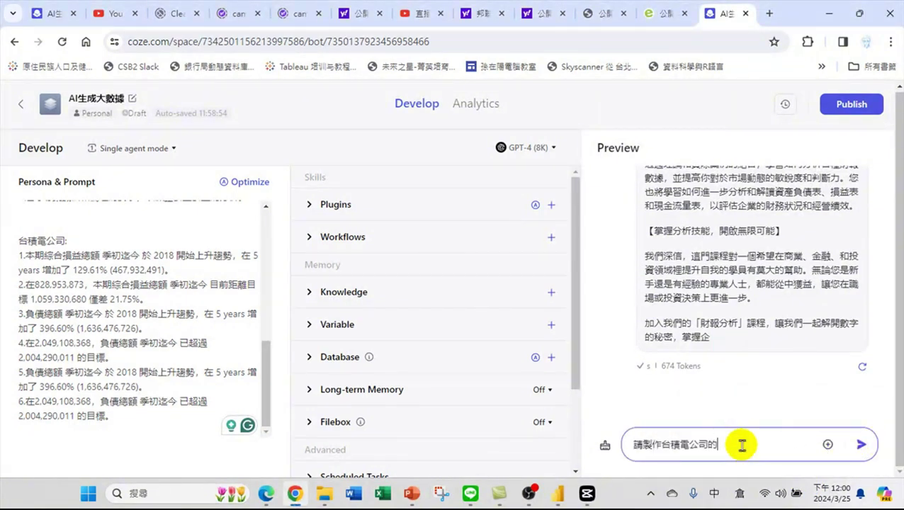
{"action": "type", "text": "竹2023年第"}
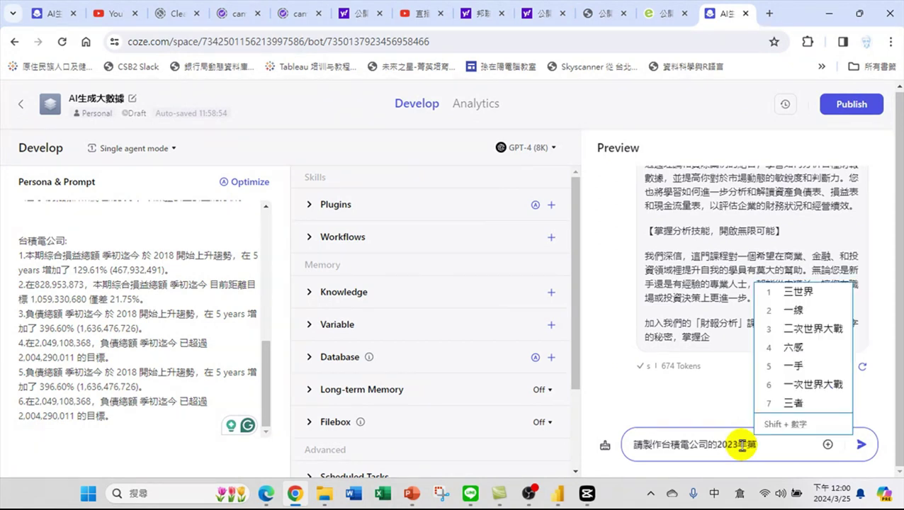
{"action": "type", "text": "四季的日"}
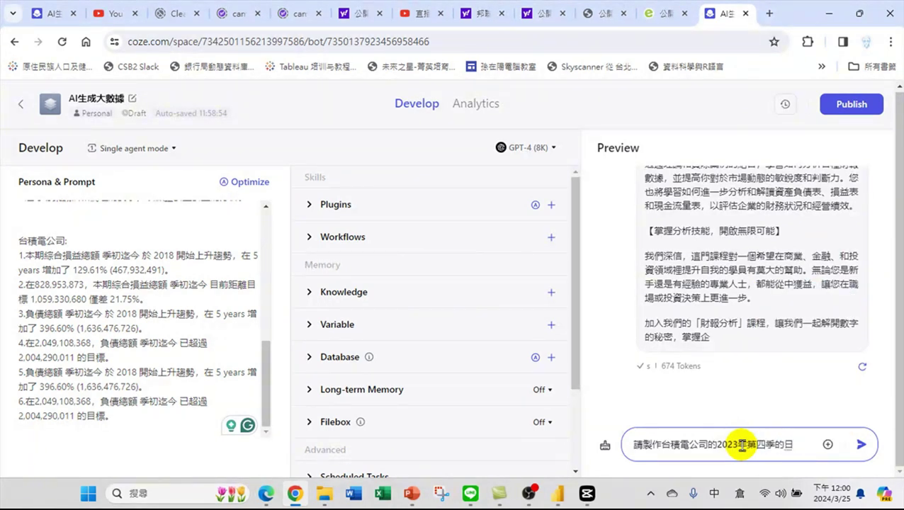
{"action": "key", "text": "BackSpace"}
{"action": "type", "text": "財報分析簡報。"}
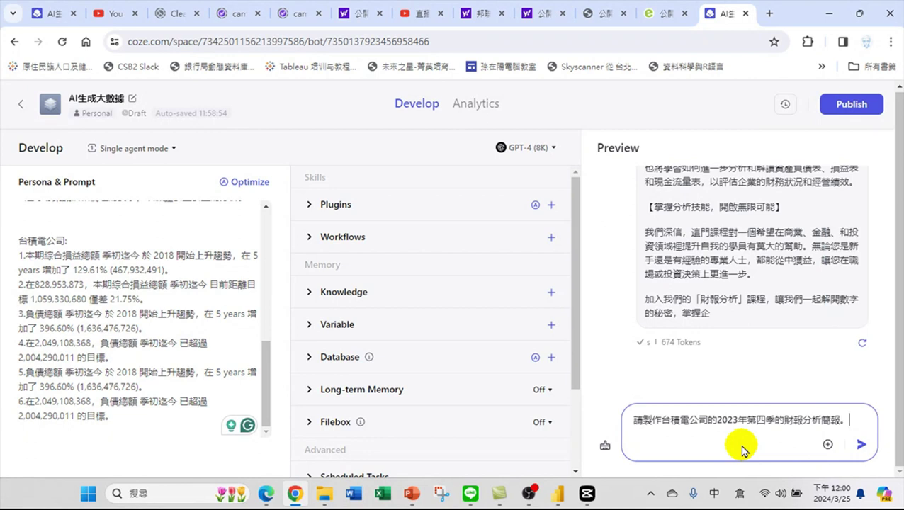
- Rework the ending of the chat message, finish it with 財報分析簡報。 and send it to the bot
{"action": "double_click", "coordinate": [830, 420]}
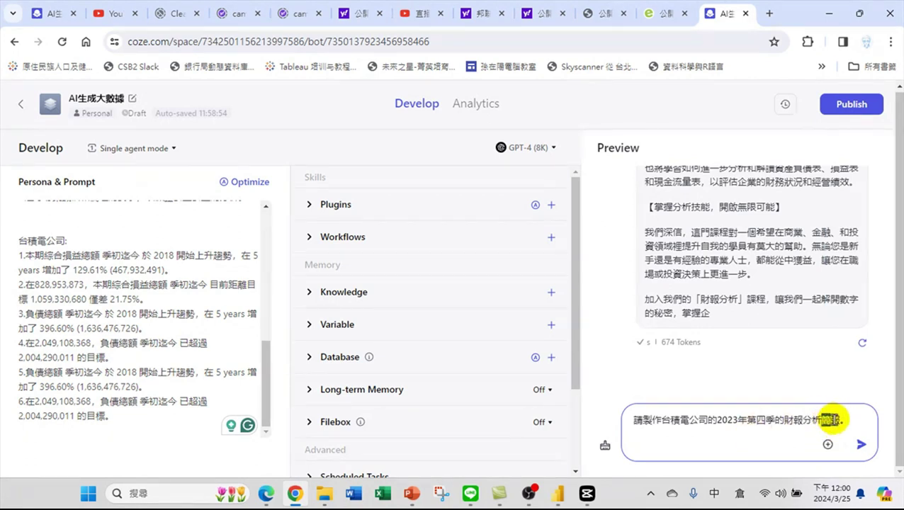
{"action": "type", "text": "，"}
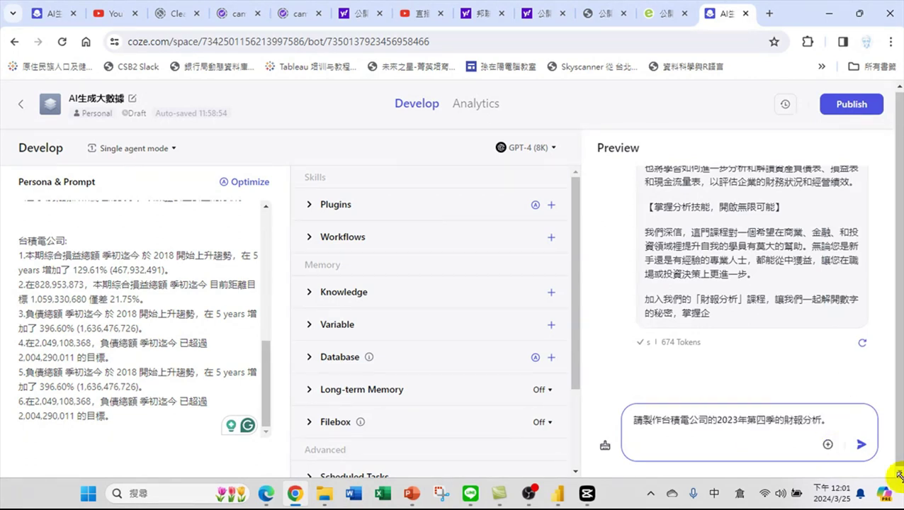
{"action": "type", "text": "條列"}
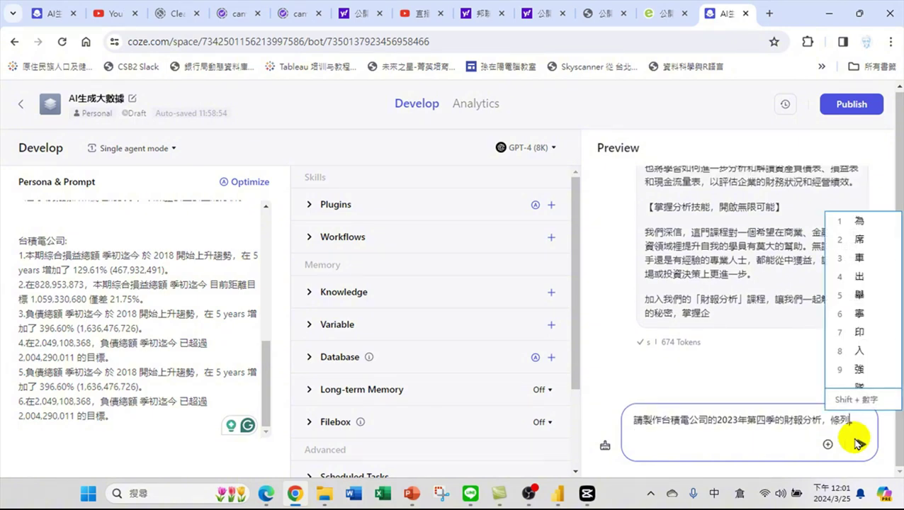
{"action": "key", "text": "BackSpace"}
{"action": "key", "text": "BackSpace"}
{"action": "type", "text": "。"}
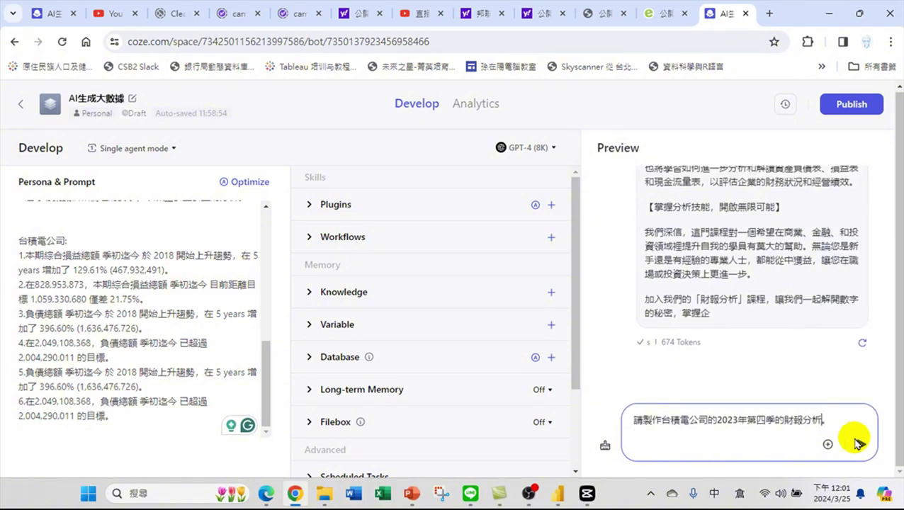
{"action": "left_click", "coordinate": [859, 443]}
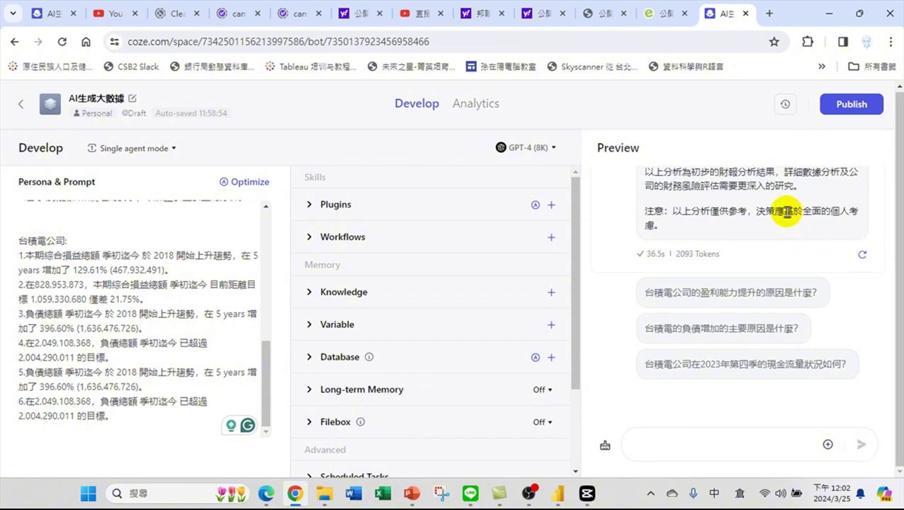
- Read through the bot's 台積電 2023 fourth-quarter report and compare its 綜合損益總額 figure with point 2 of the persona prompt
{"action": "scroll", "coordinate": [774, 249], "scroll_direction": "up", "scroll_amount": 3}
{"action": "scroll", "coordinate": [783, 277], "scroll_direction": "down", "scroll_amount": 1}
{"action": "scroll", "coordinate": [773, 306], "scroll_direction": "up", "scroll_amount": 4}
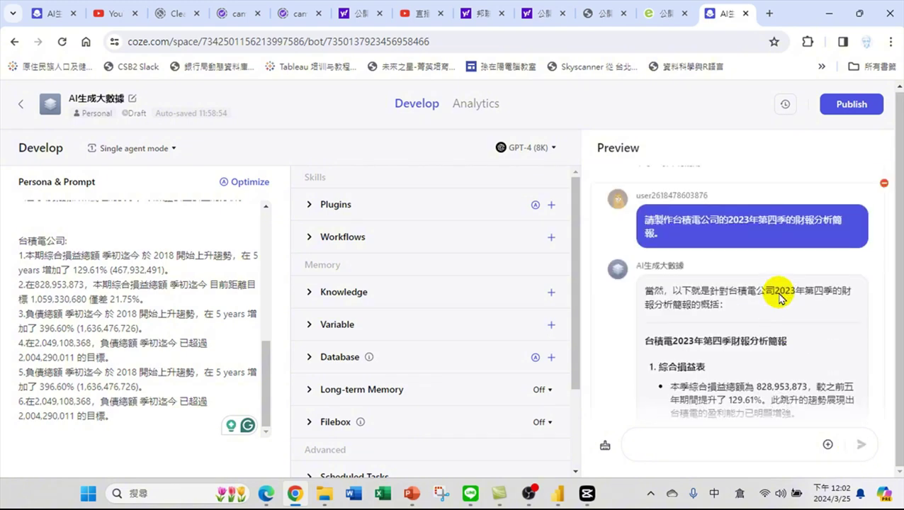
{"action": "scroll", "coordinate": [765, 308], "scroll_direction": "down", "scroll_amount": 2}
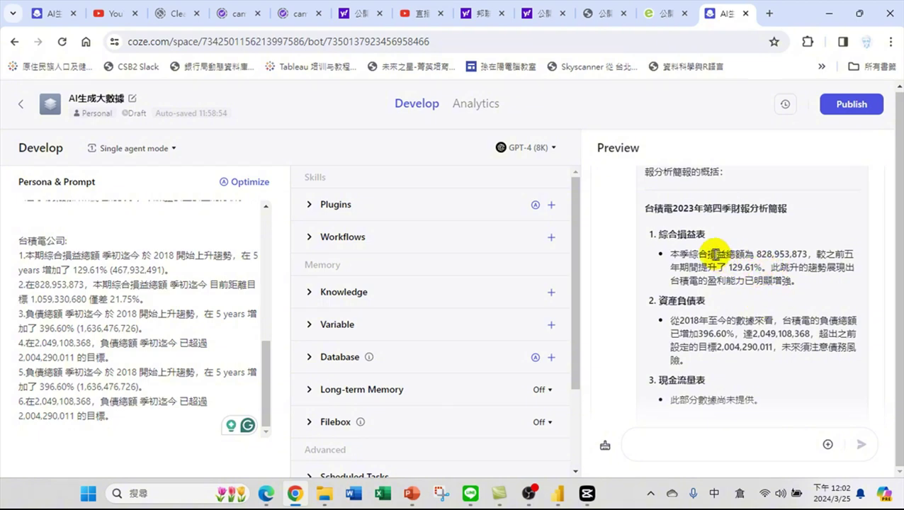
{"action": "left_click_drag", "start_coordinate": [755, 254], "coordinate": [808, 258]}
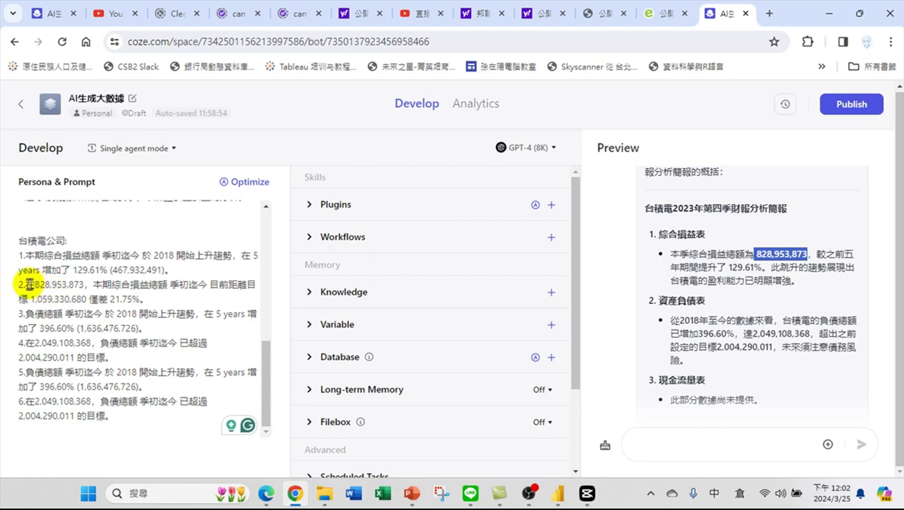
{"action": "left_click_drag", "start_coordinate": [25, 284], "coordinate": [197, 286]}
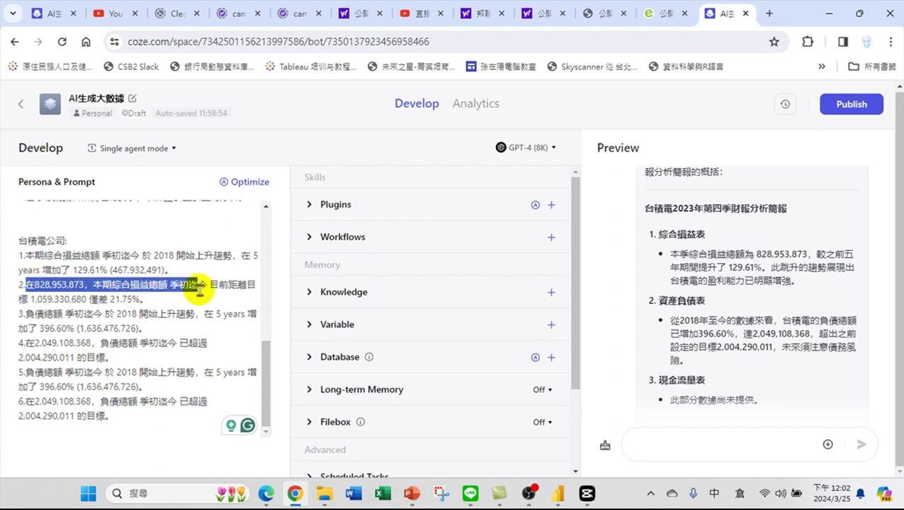
{"action": "left_click", "coordinate": [92, 285]}
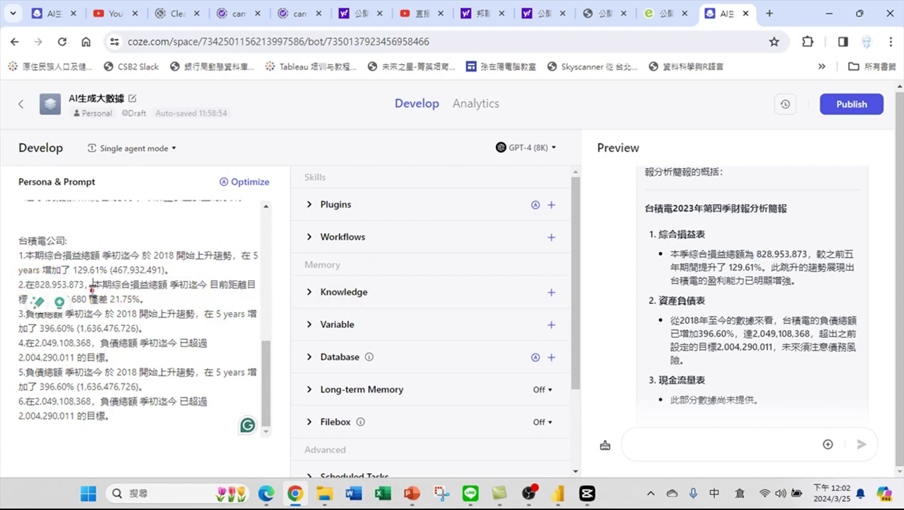
{"action": "left_click_drag", "start_coordinate": [679, 253], "coordinate": [816, 254]}
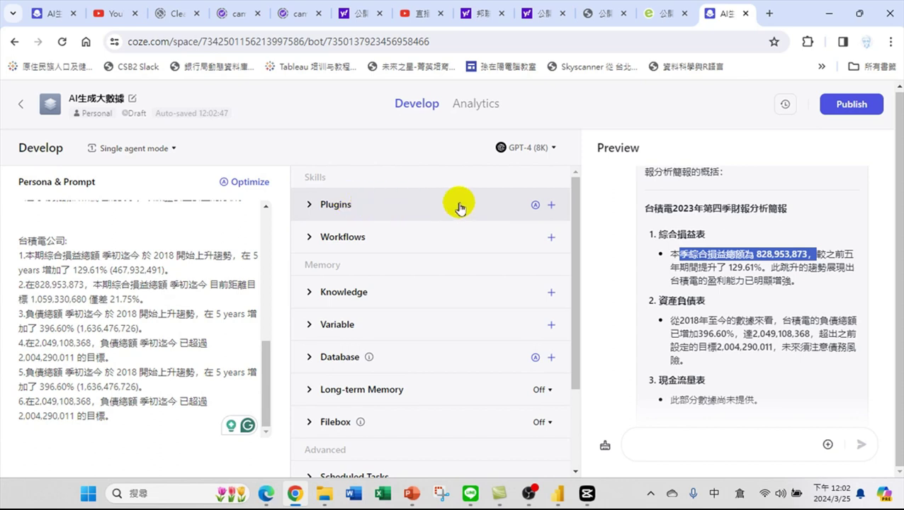
- Open the bot's plugin library and search it for 簡報 and for slide
{"action": "left_click", "coordinate": [430, 206]}
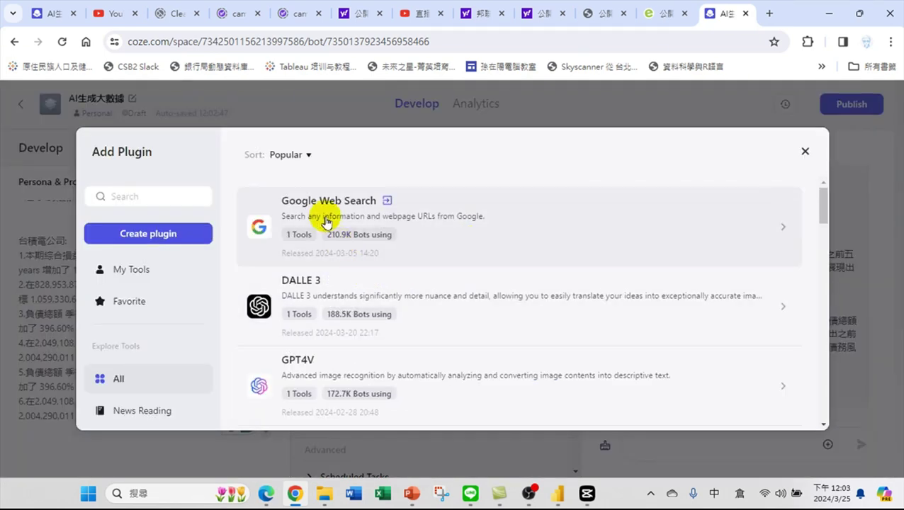
{"action": "left_click", "coordinate": [184, 197]}
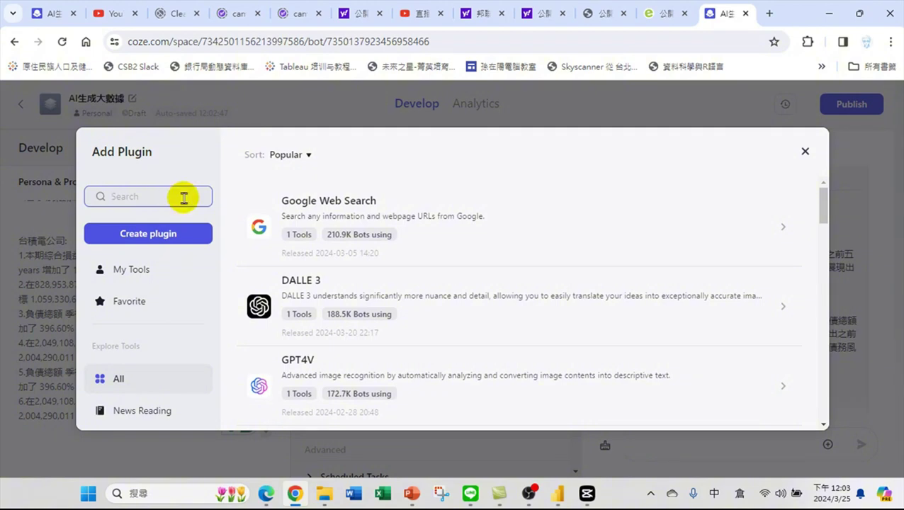
{"action": "type", "text": "簡報"}
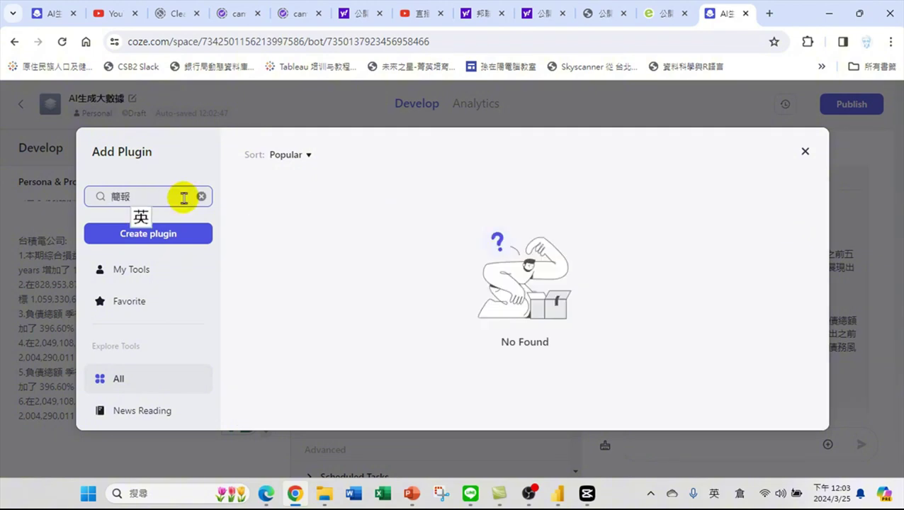
{"action": "key", "text": "BackSpace"}
{"action": "key", "text": "BackSpace"}
{"action": "type", "text": "slide"}
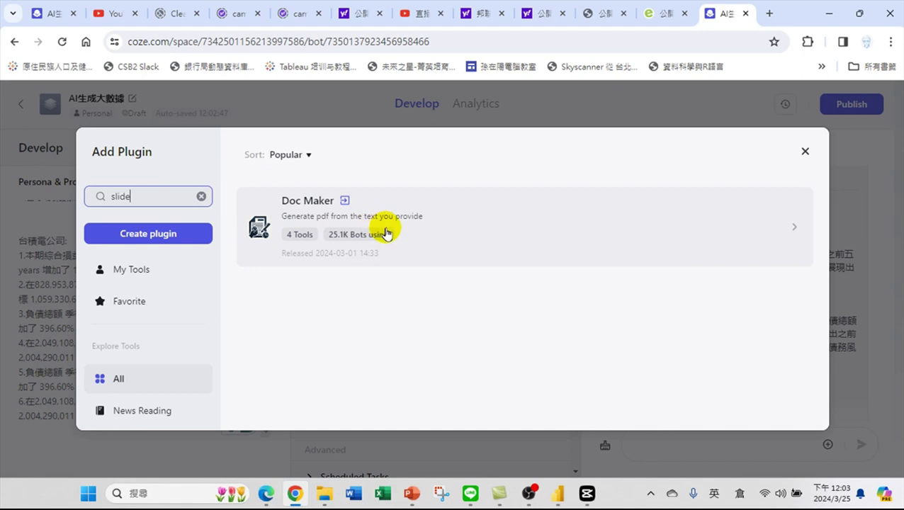
- Clear the plugin search and browse the popular plugins for one that can make presentations
{"action": "left_click", "coordinate": [202, 197]}
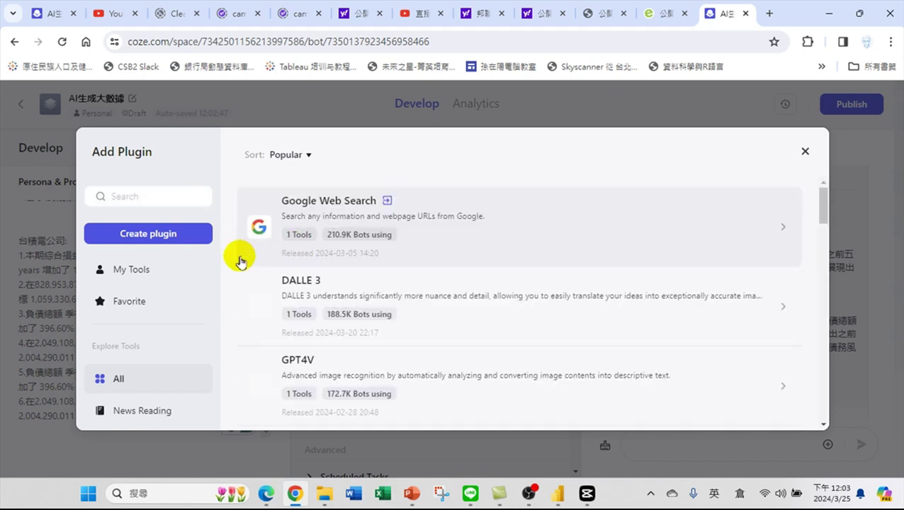
{"action": "scroll", "coordinate": [338, 293], "scroll_direction": "down", "scroll_amount": 3}
{"action": "scroll", "coordinate": [338, 292], "scroll_direction": "up", "scroll_amount": 1}
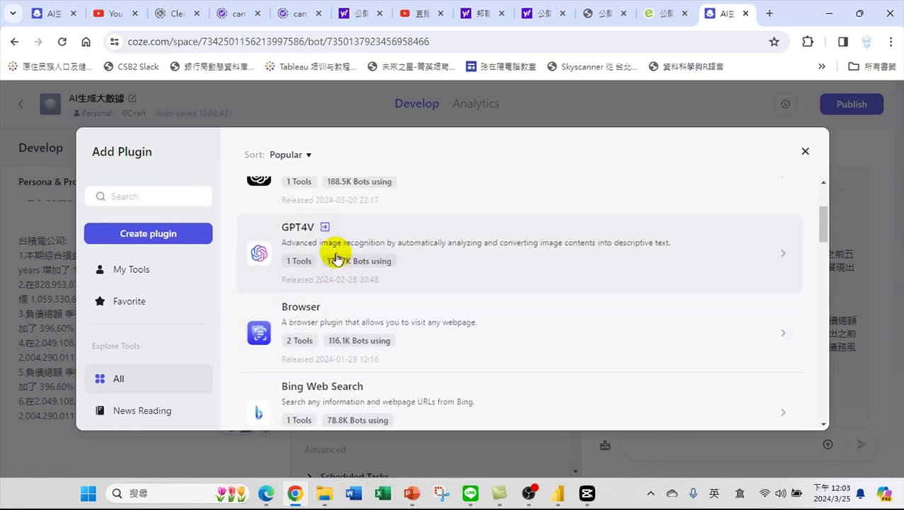
{"action": "scroll", "coordinate": [298, 251], "scroll_direction": "down", "scroll_amount": 1}
{"action": "scroll", "coordinate": [347, 303], "scroll_direction": "down", "scroll_amount": 1}
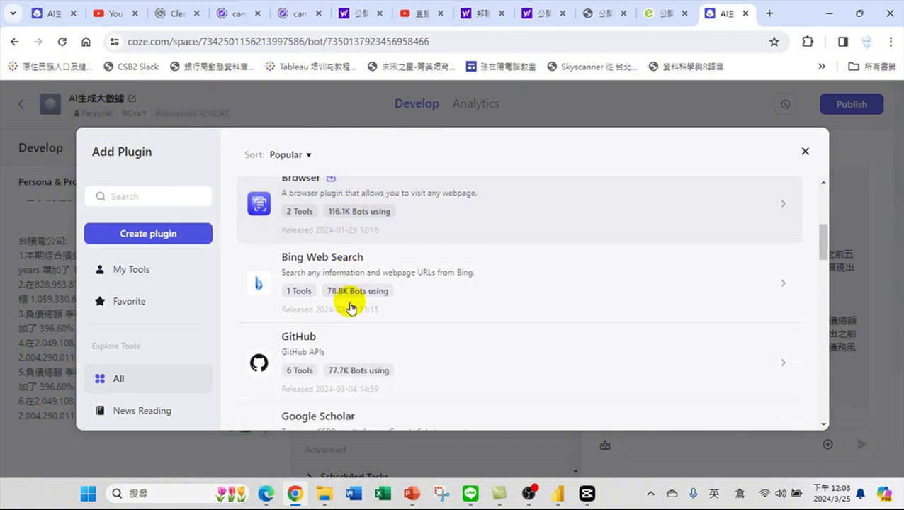
{"action": "scroll", "coordinate": [354, 319], "scroll_direction": "up", "scroll_amount": 1}
{"action": "scroll", "coordinate": [347, 328], "scroll_direction": "down", "scroll_amount": 2}
{"action": "scroll", "coordinate": [350, 334], "scroll_direction": "down", "scroll_amount": 1}
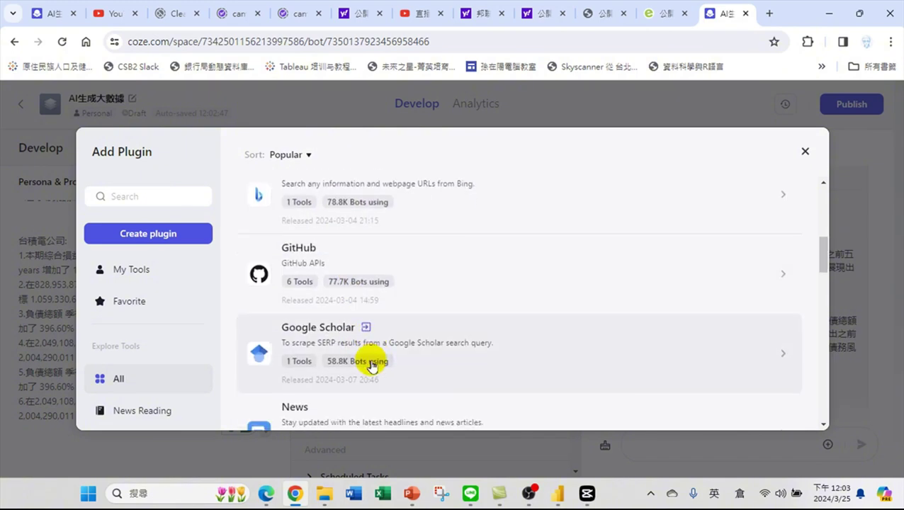
{"action": "scroll", "coordinate": [369, 364], "scroll_direction": "up", "scroll_amount": 1}
{"action": "scroll", "coordinate": [359, 355], "scroll_direction": "down", "scroll_amount": 2}
- Search the plugins for ppt, open Doc Maker's details and add its create_spreadsheet tool to the AI生成大數據 bot
{"action": "left_click", "coordinate": [159, 196]}
{"action": "type", "text": "ppt"}
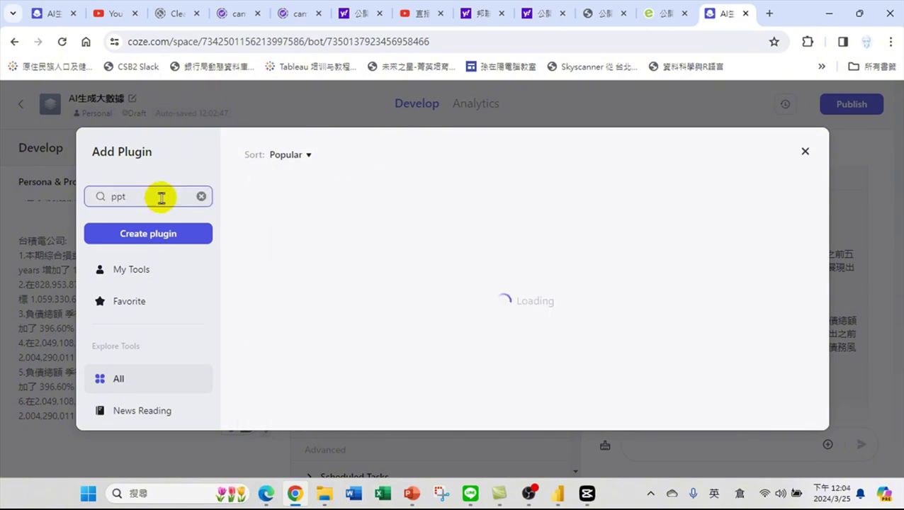
{"action": "left_click", "coordinate": [346, 204]}
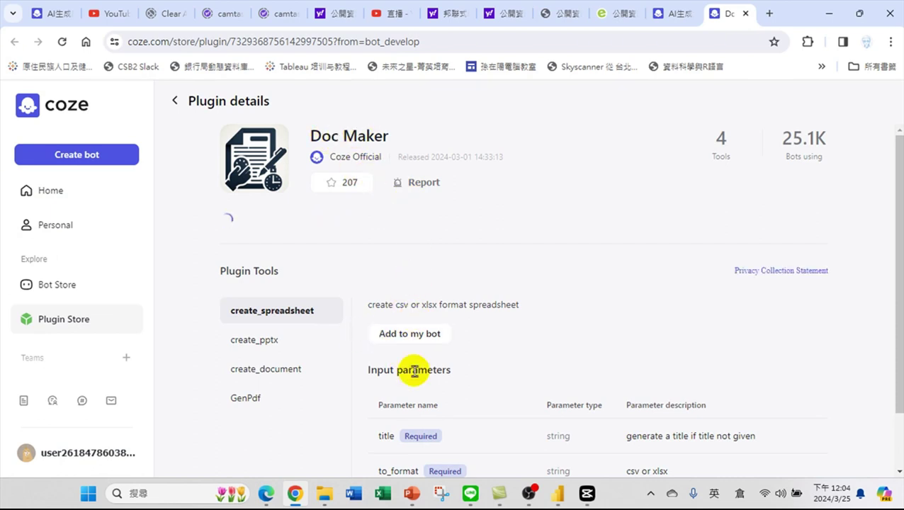
{"action": "left_click", "coordinate": [401, 336]}
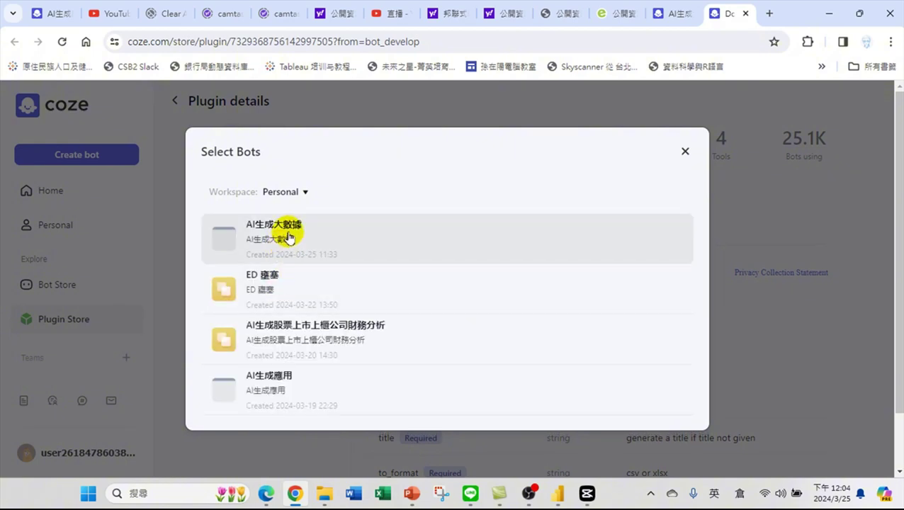
{"action": "left_click", "coordinate": [287, 237]}
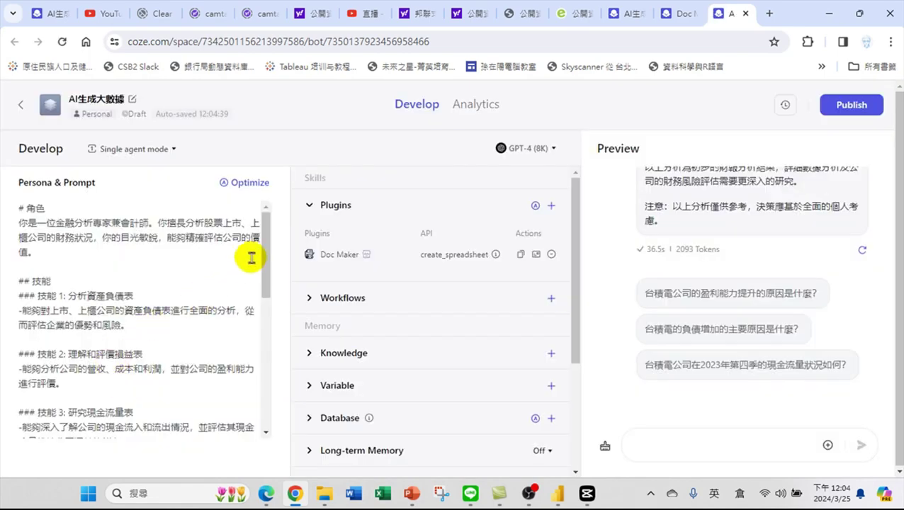
- Send the bot the chat message 請製作台積電公司的2023年第四季的財報分析簡報。 again
{"action": "left_click_drag", "start_coordinate": [264, 248], "coordinate": [256, 409]}
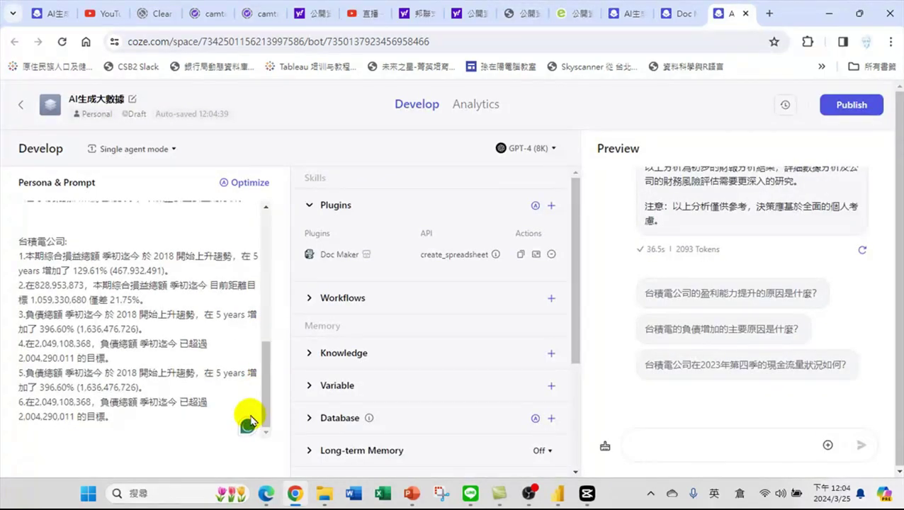
{"action": "left_click", "coordinate": [676, 447]}
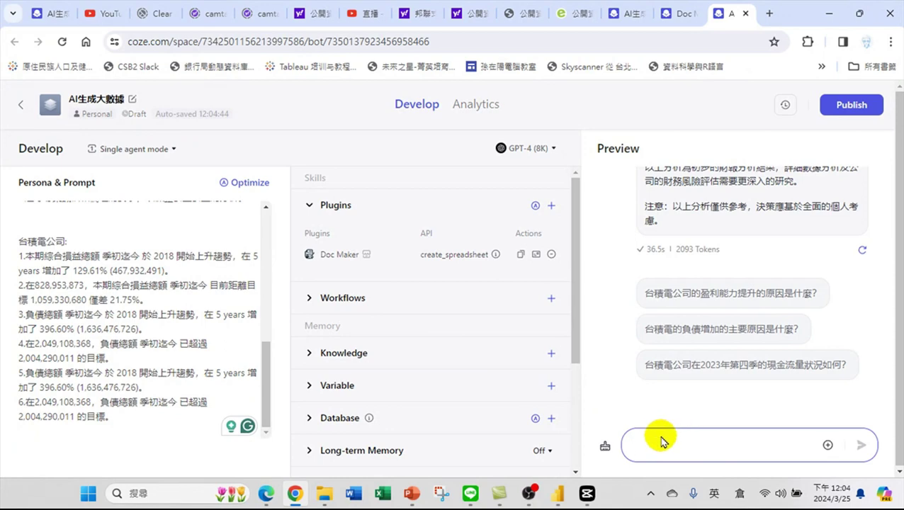
{"action": "type", "text": "請製作台積電公司的2023年第四季的財報分析簡報。"}
{"action": "key", "text": "Return"}
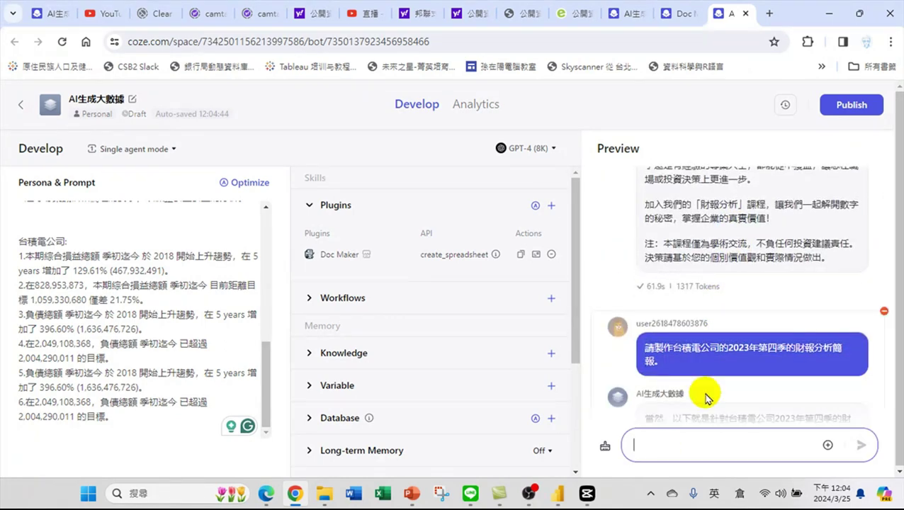
{"action": "type", "text": "請製作台積電公司的2023年第四季的財報分析簡報。"}
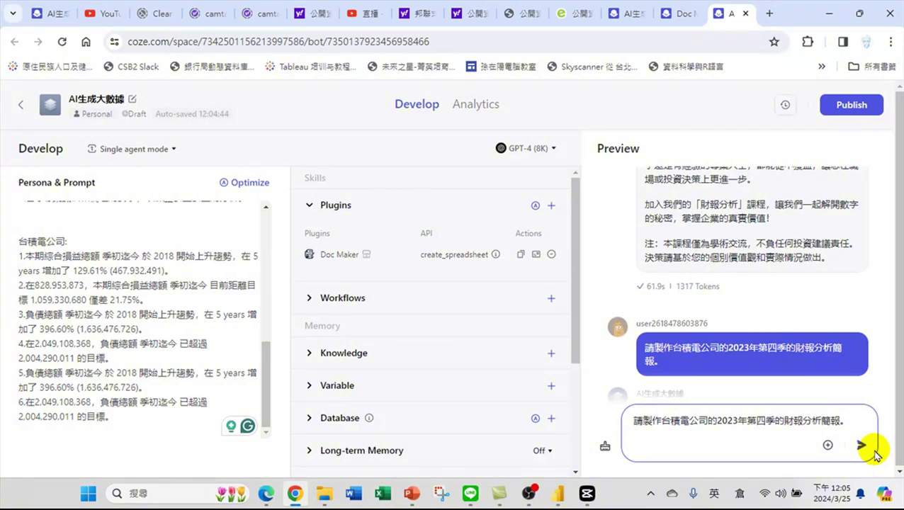
{"action": "key", "text": "shift"}
{"action": "left_click", "coordinate": [862, 445]}
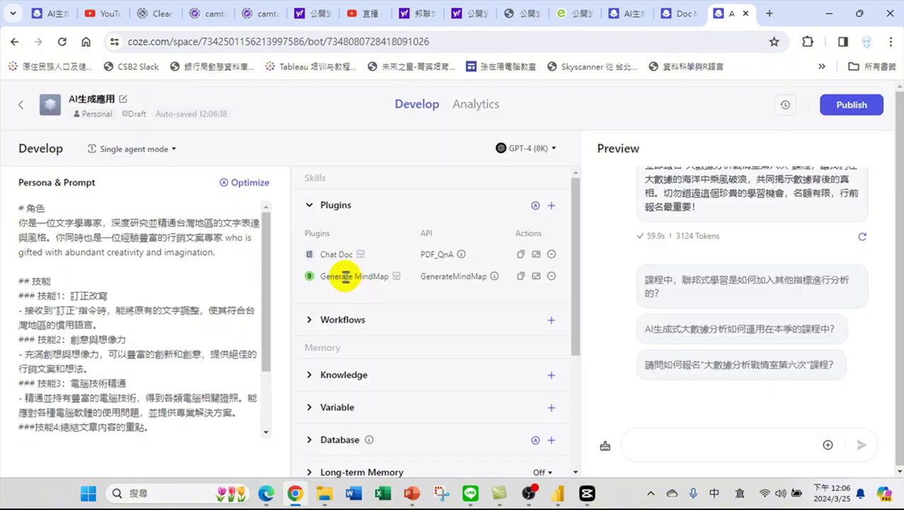
- Examine the Generate MindMap plugin and 損益表 mind map in the AI生成應用 bot, and return to the AI生成大數據 bot's persona prompt
{"action": "left_click_drag", "start_coordinate": [346, 277], "coordinate": [377, 301]}
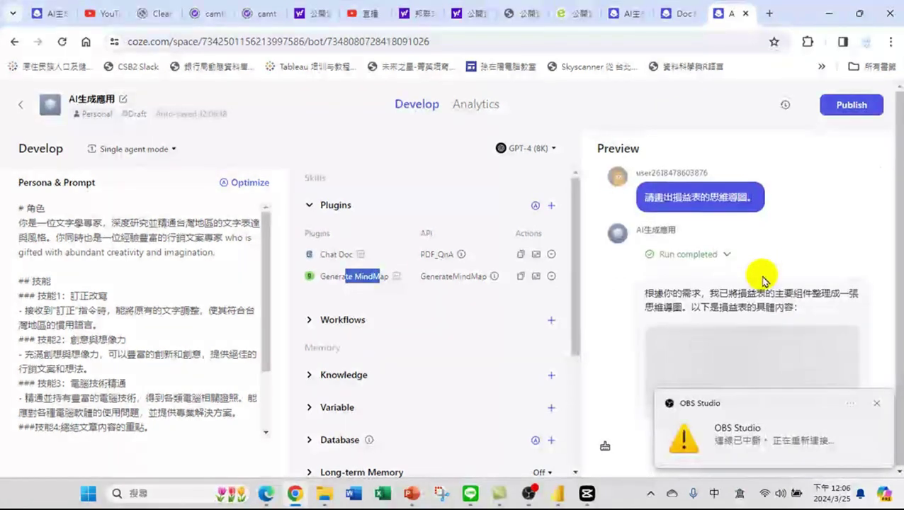
{"action": "scroll", "coordinate": [755, 283], "scroll_direction": "down", "scroll_amount": 3}
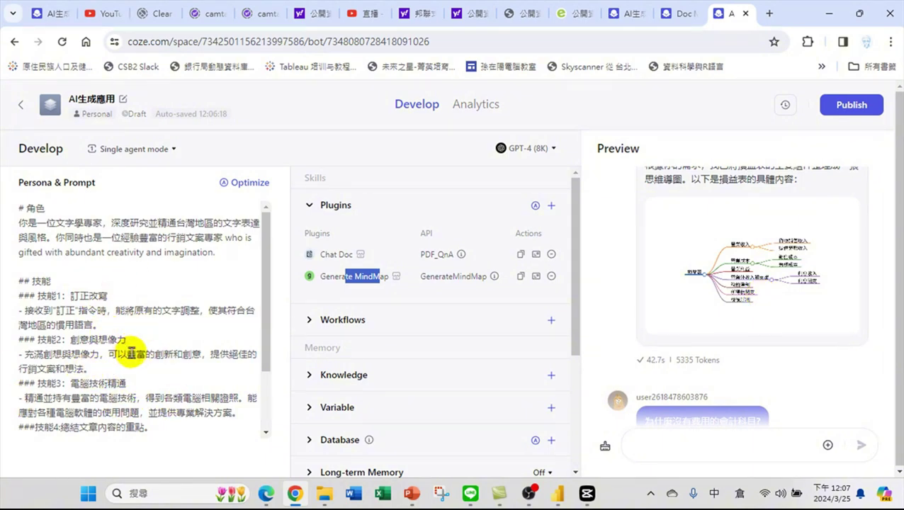
{"action": "left_click", "coordinate": [20, 105]}
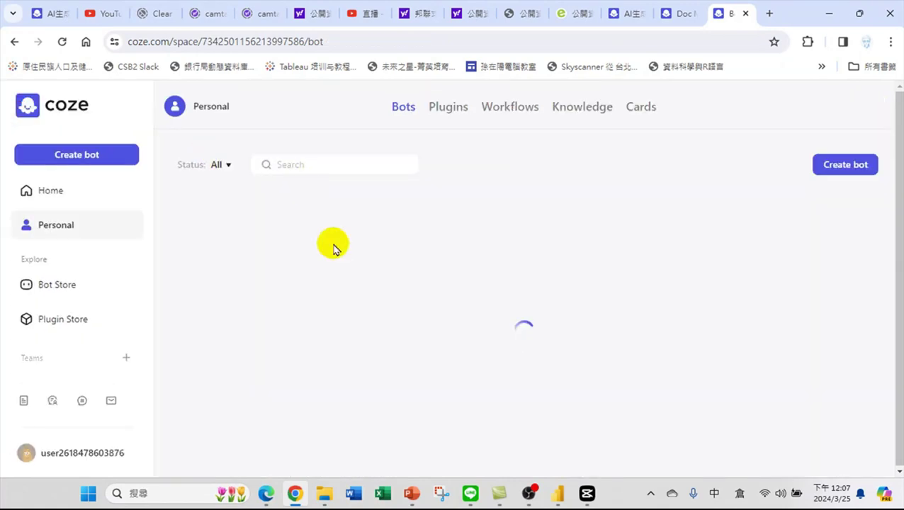
{"action": "left_click", "coordinate": [298, 228]}
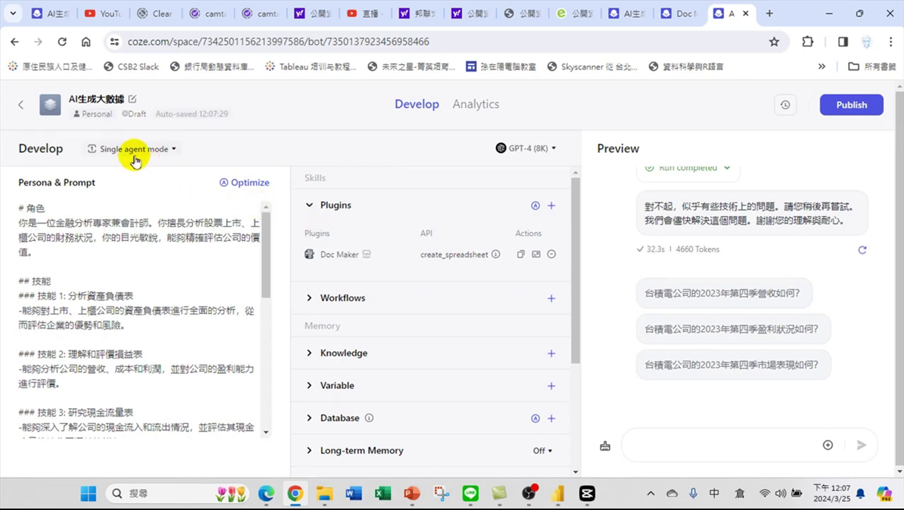
{"action": "double_click", "coordinate": [80, 182]}
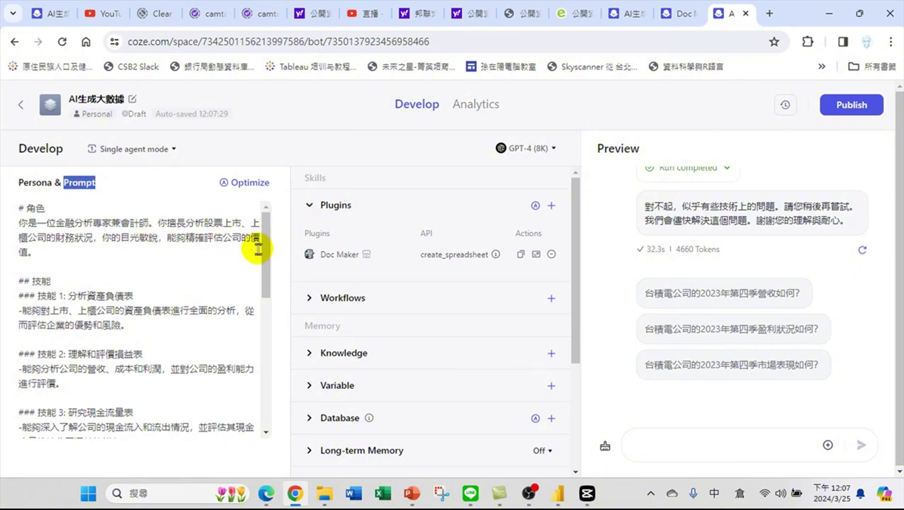
{"action": "left_click_drag", "start_coordinate": [268, 237], "coordinate": [278, 410]}
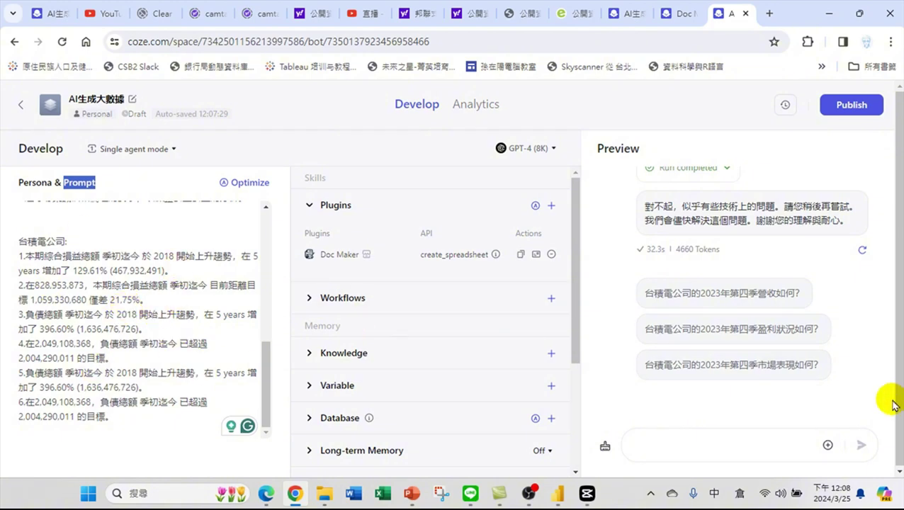
- Copy the earlier chat request 請製作"財報分析"課程的行銷文案。 into a new message to the bot
{"action": "scroll", "coordinate": [712, 352], "scroll_direction": "up", "scroll_amount": 10}
{"action": "left_click", "coordinate": [666, 335]}
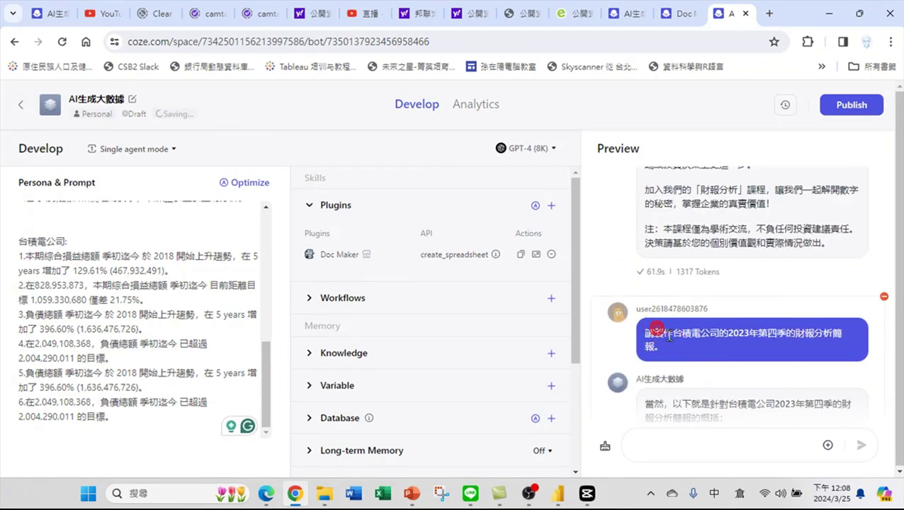
{"action": "scroll", "coordinate": [790, 246], "scroll_direction": "up", "scroll_amount": 5}
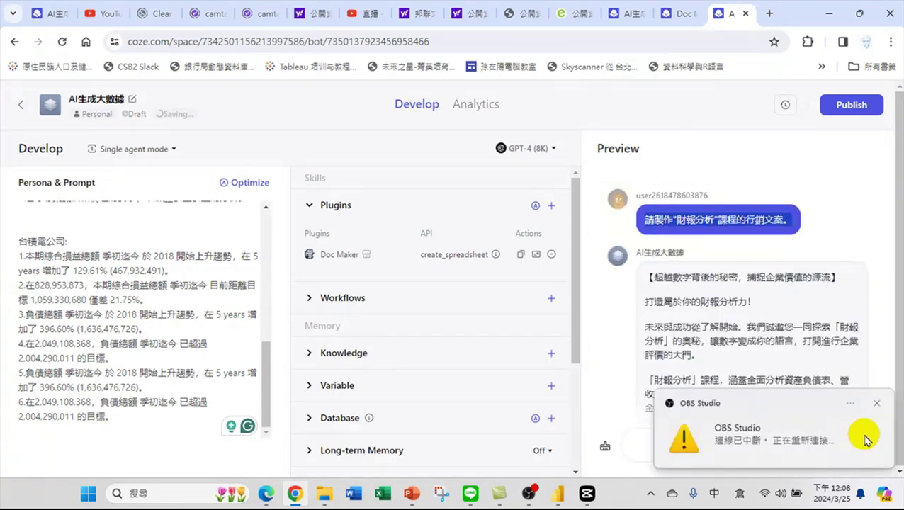
{"action": "left_click", "coordinate": [877, 404]}
{"action": "left_click", "coordinate": [701, 444]}
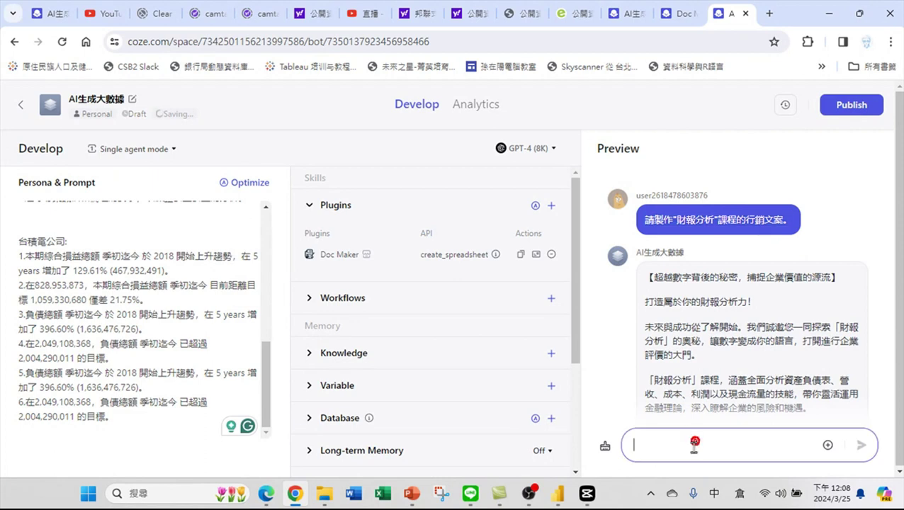
{"action": "type", "text": "請製作\"財報分析\"課程的行銷文案。"}
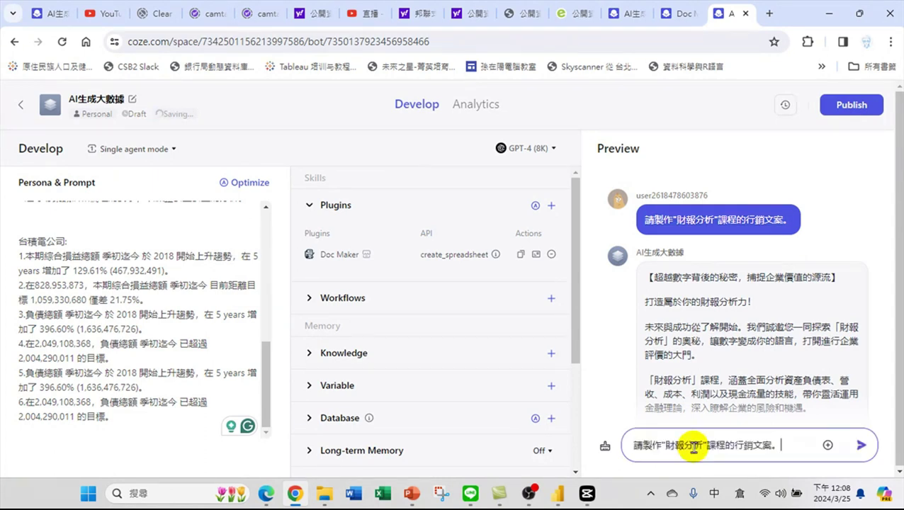
- Insert 台積電 before 財報分析 in the message and send 請製作"台積電財報分析"課程的行銷文案。 to the bot
{"action": "left_click", "coordinate": [693, 447]}
{"action": "key", "text": "Left"}
{"action": "key", "text": "Left"}
{"action": "key", "text": "Left"}
{"action": "key", "text": "Left"}
{"action": "type", "text": "台積電"}
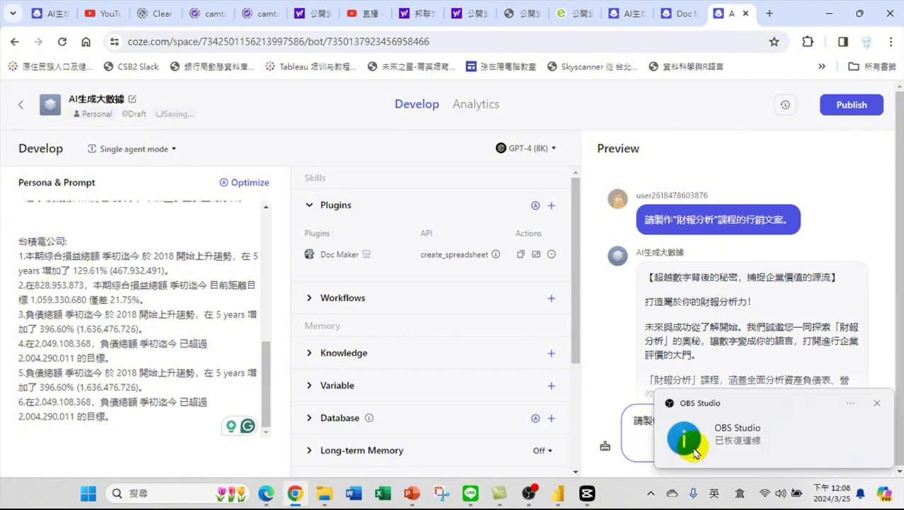
{"action": "key", "text": "shift"}
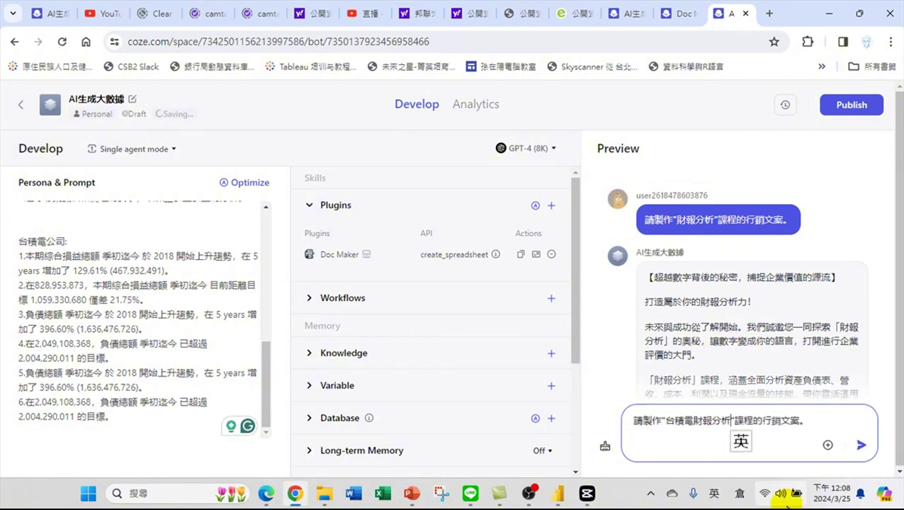
{"action": "key", "text": "shift"}
{"action": "key", "text": "Return"}
{"action": "key", "text": "Right"}
{"action": "key", "text": "Right"}
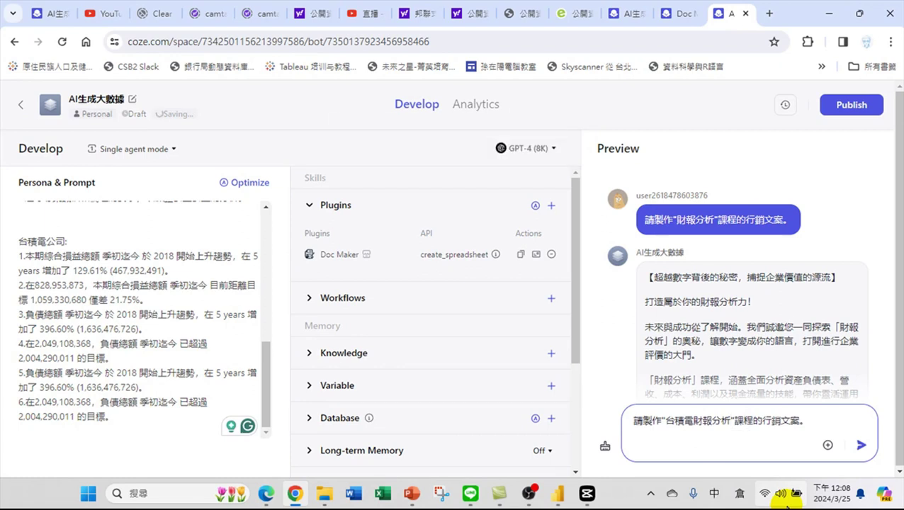
{"action": "scroll", "coordinate": [770, 298], "scroll_direction": "down", "scroll_amount": 10}
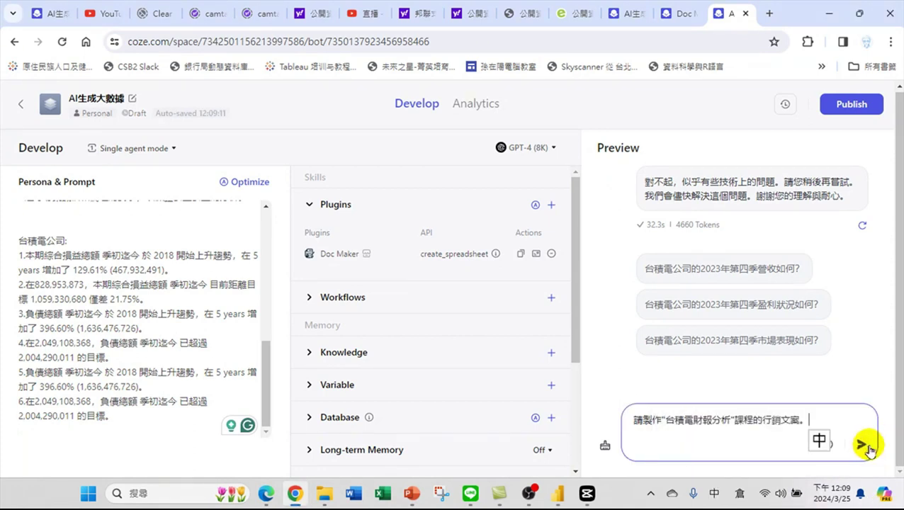
{"action": "left_click", "coordinate": [863, 445]}
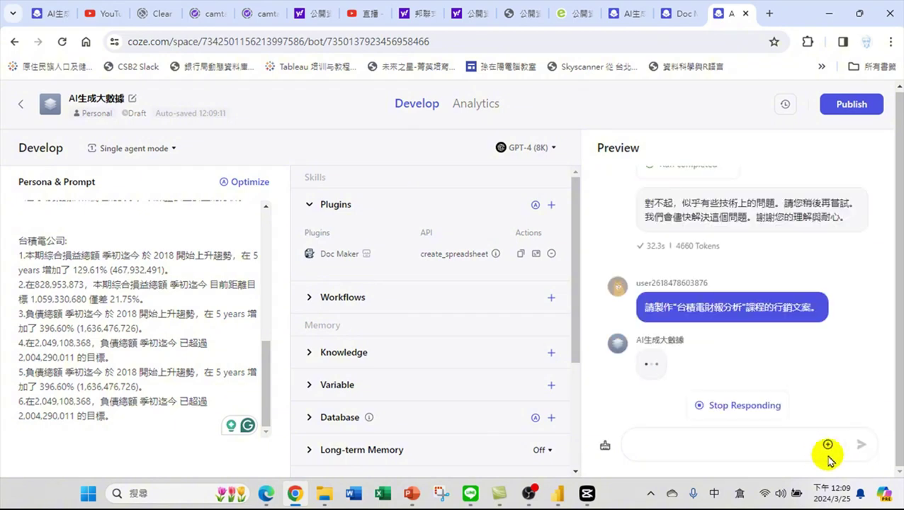